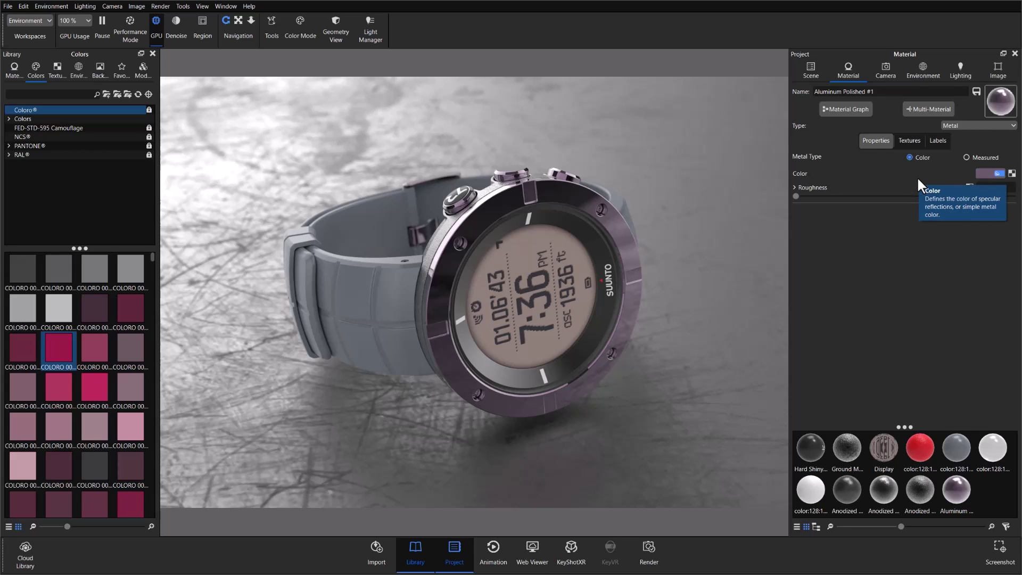
Open the polished aluminum bezel's Watch Bezel multi-color and preview its Polished Aluminum, Bronze, Light Umber and PANTONE 6076 U sub-colors on the watch.
{"action": "left_click", "coordinate": [982, 172]}
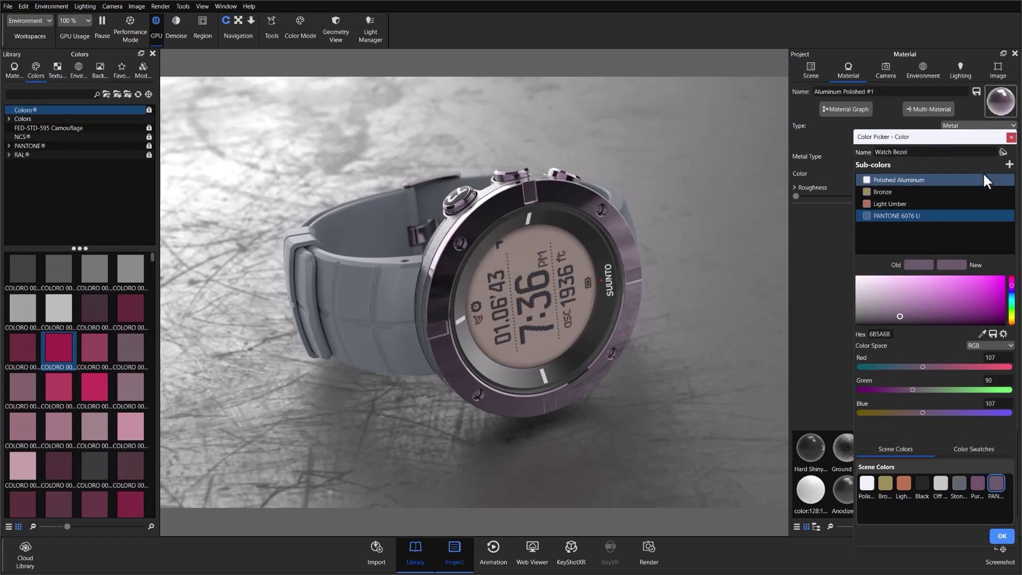
{"action": "left_click_drag", "start_coordinate": [950, 141], "coordinate": [762, 83]}
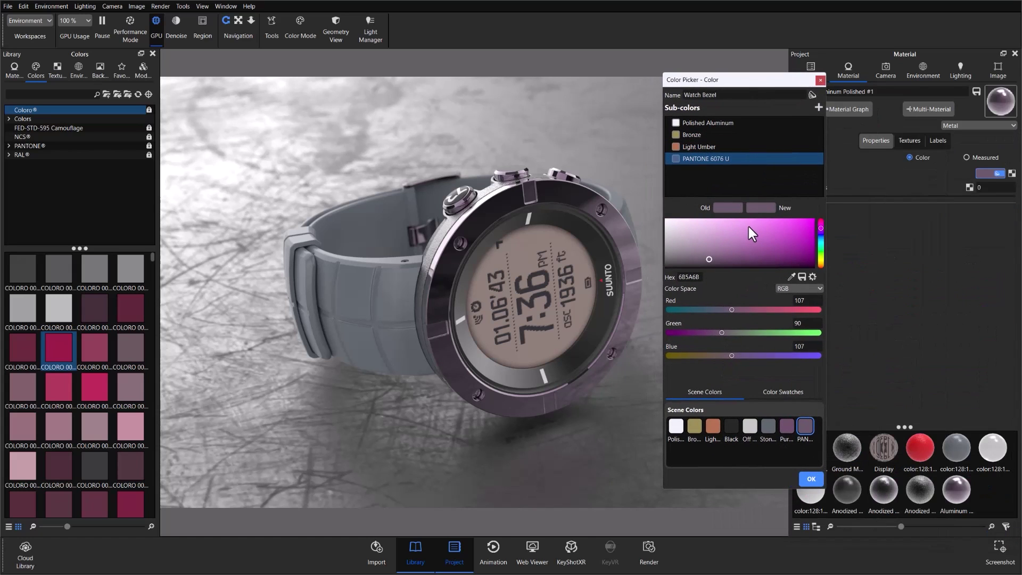
{"action": "left_click", "coordinate": [692, 95]}
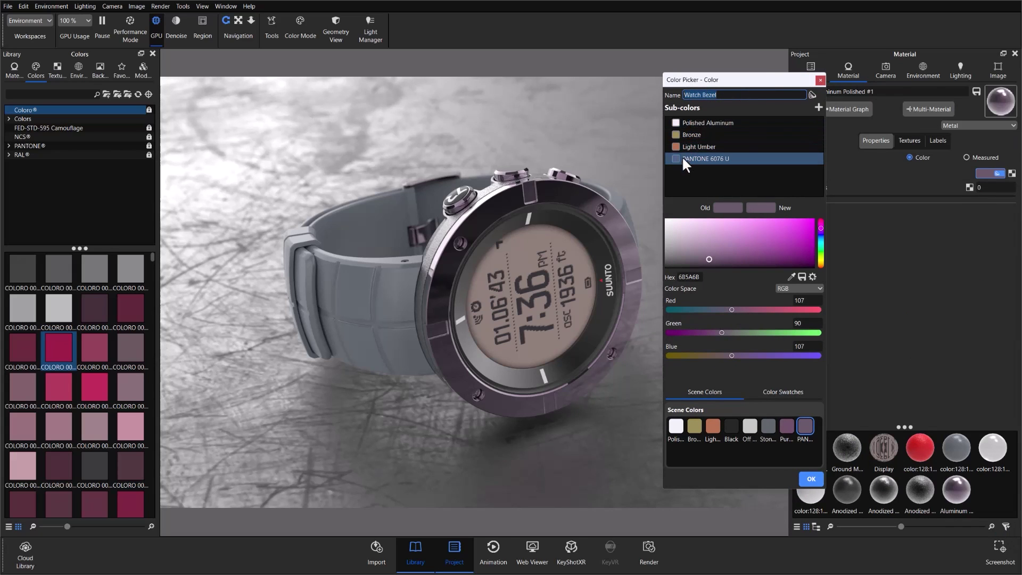
{"action": "left_click", "coordinate": [692, 135]}
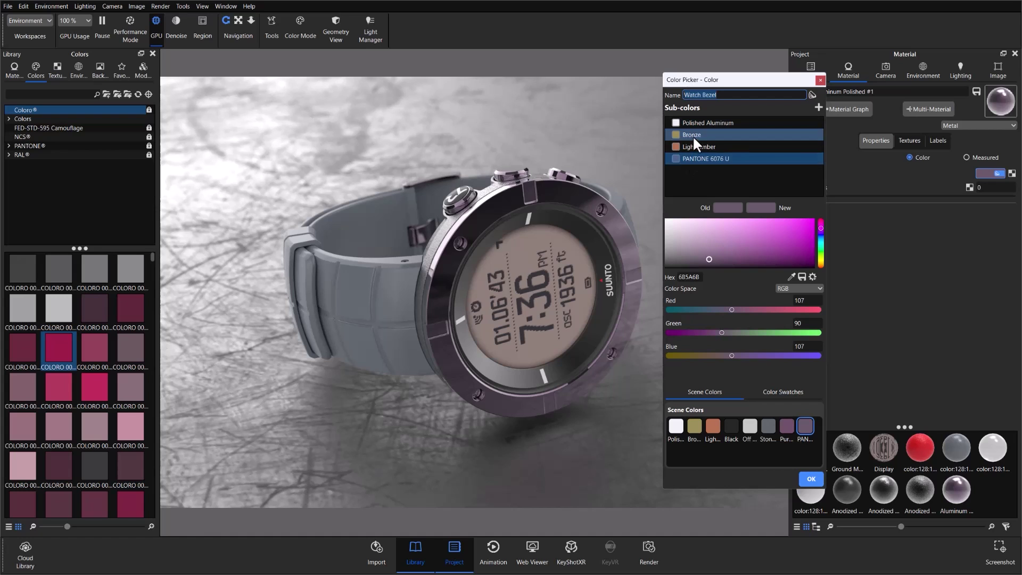
{"action": "left_click", "coordinate": [612, 290]}
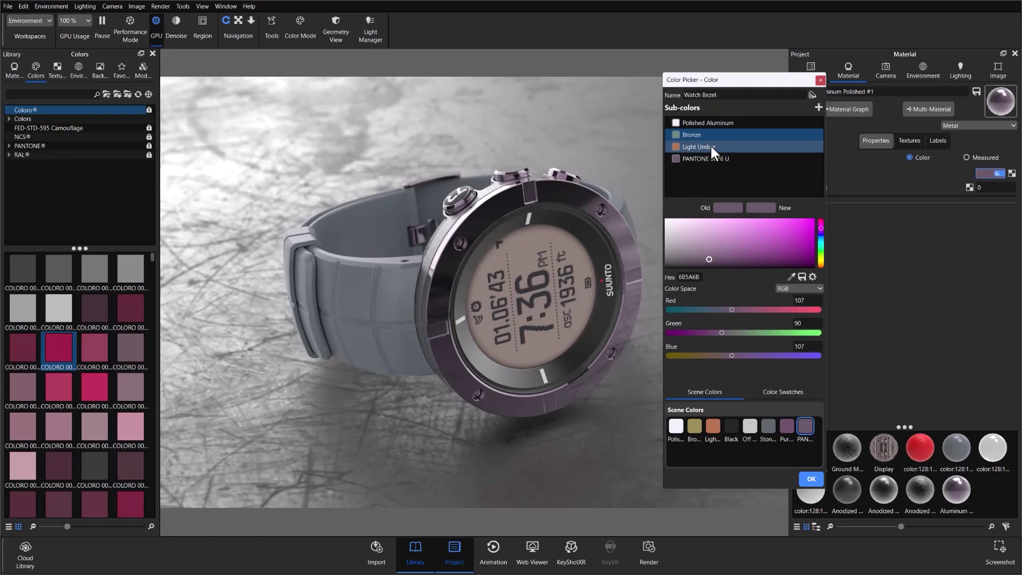
{"action": "left_click", "coordinate": [710, 145]}
{"action": "left_click", "coordinate": [711, 157]}
{"action": "left_click", "coordinate": [713, 124]}
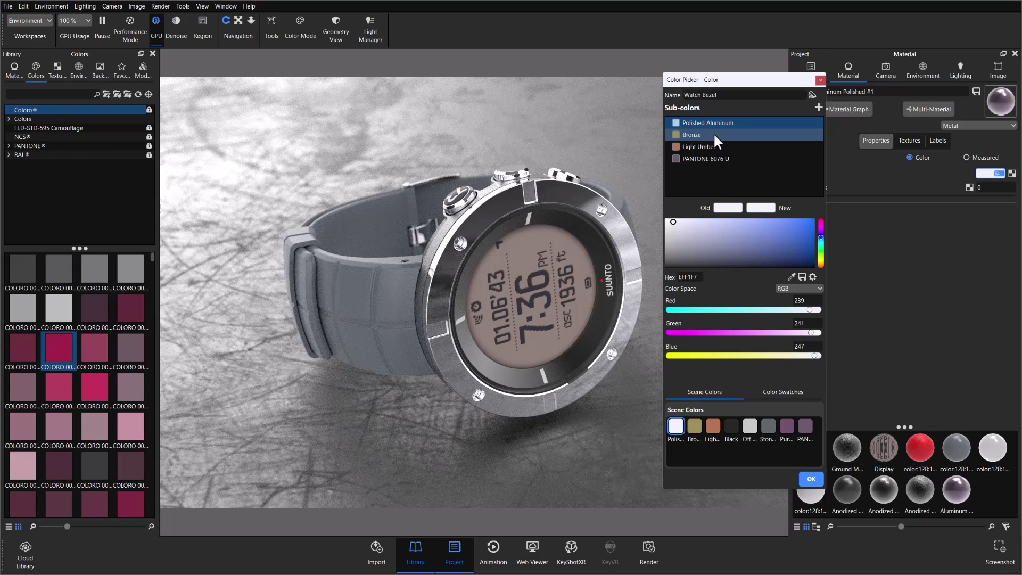
{"action": "left_click", "coordinate": [713, 134]}
{"action": "left_click", "coordinate": [714, 146]}
{"action": "left_click", "coordinate": [713, 157]}
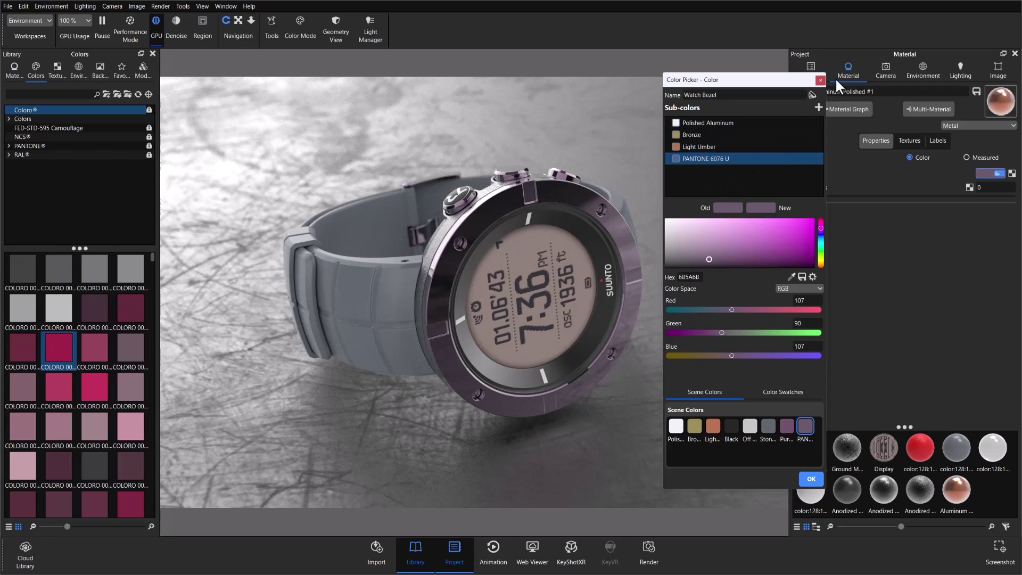
{"action": "left_click", "coordinate": [821, 80]}
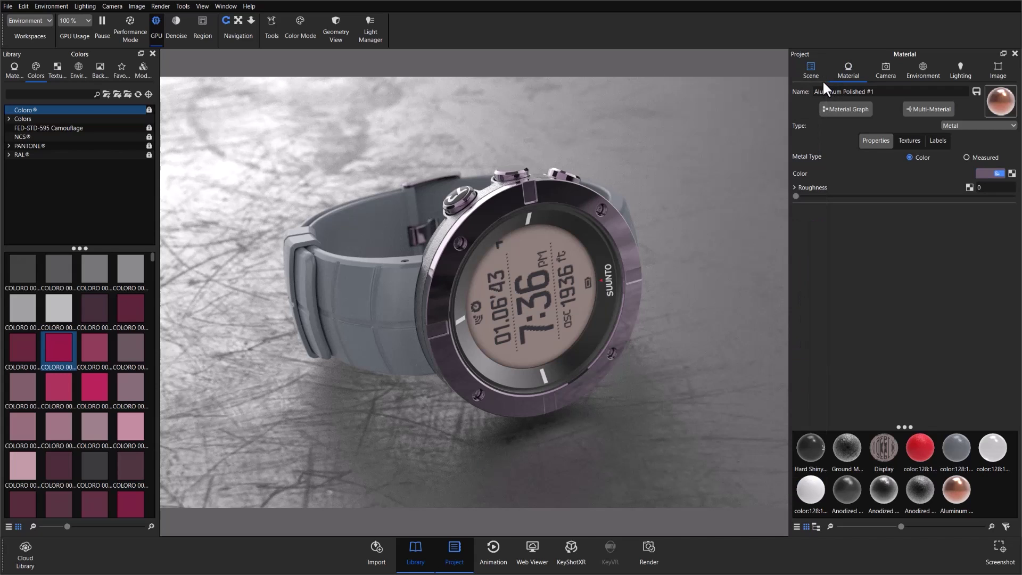
Turn the Black color of the inner bezel ring's Anodized Aluminum Rough Black #1 material into a new multi-color.
{"action": "double_click", "coordinate": [586, 348]}
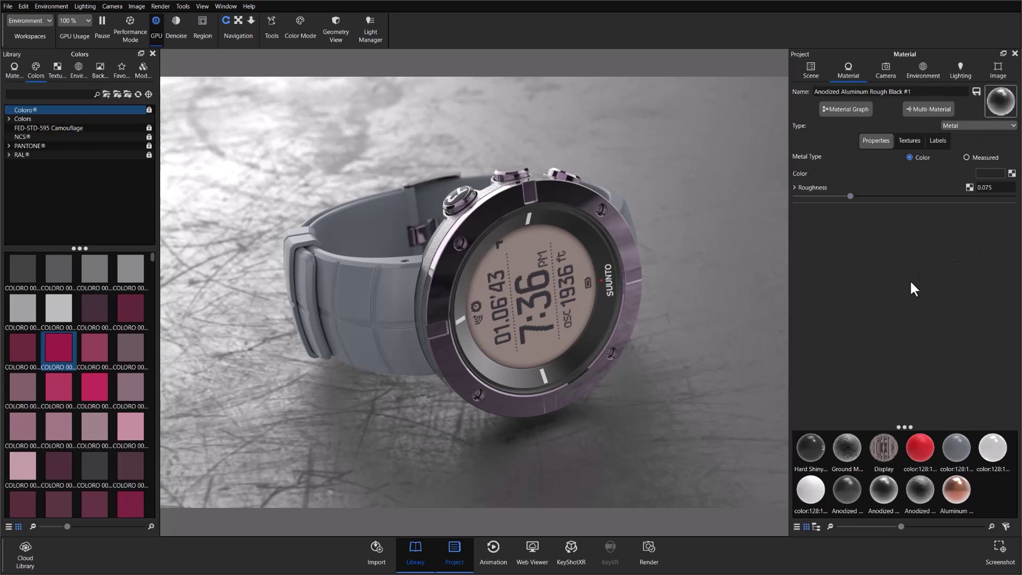
{"action": "left_click", "coordinate": [991, 171]}
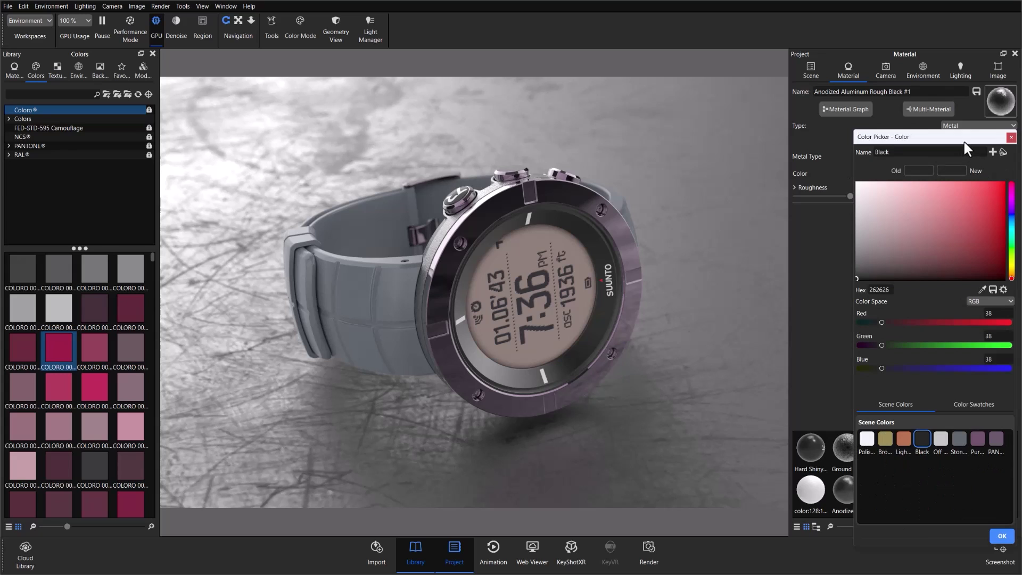
{"action": "left_click_drag", "start_coordinate": [963, 141], "coordinate": [777, 87]}
{"action": "double_click", "coordinate": [724, 97]}
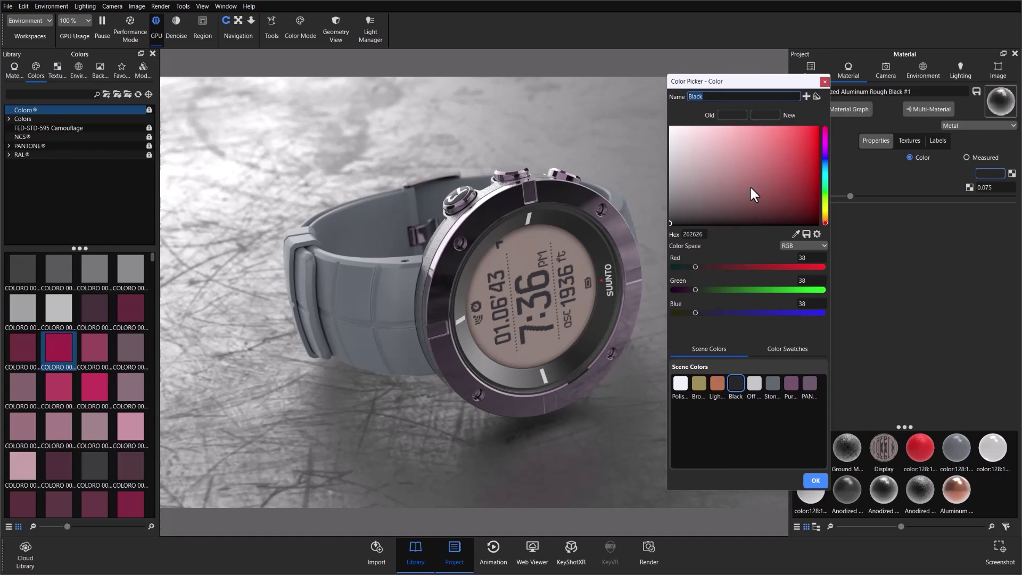
{"action": "left_click", "coordinate": [816, 95]}
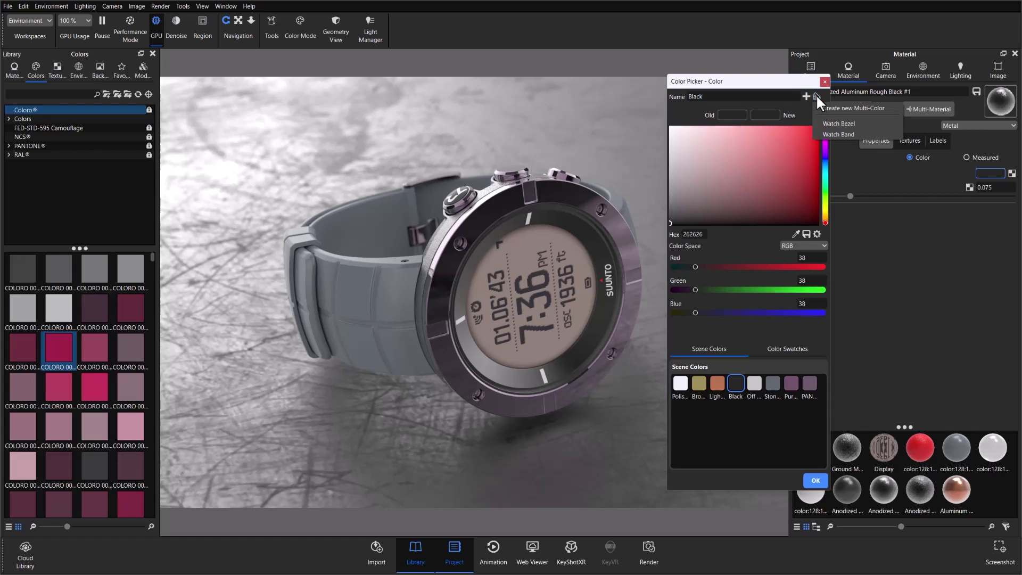
{"action": "left_click", "coordinate": [831, 109]}
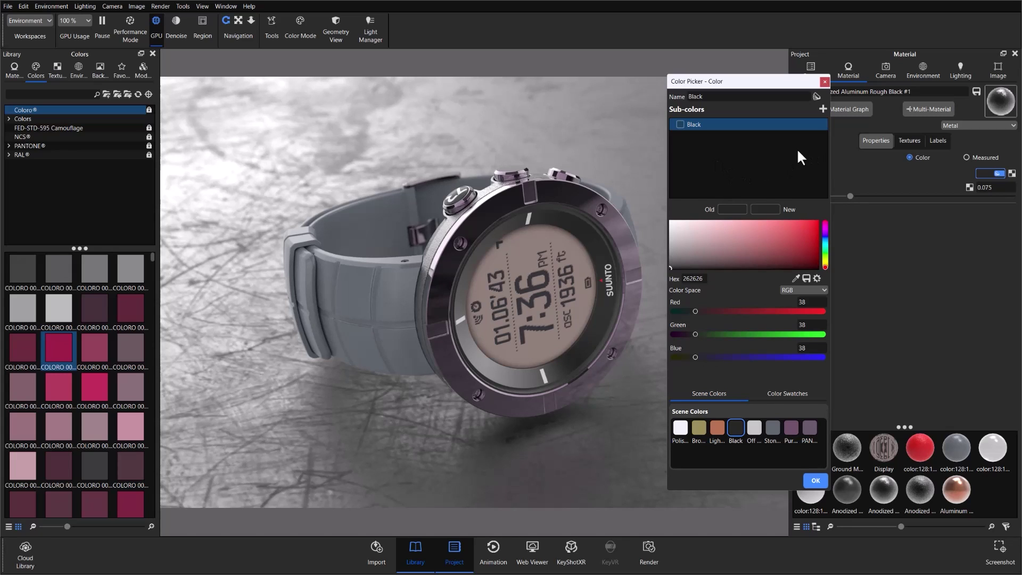
Add a second sub-color to the new multi-color and set it to a bright lime green, hex B6D84E.
{"action": "left_click", "coordinate": [823, 109]}
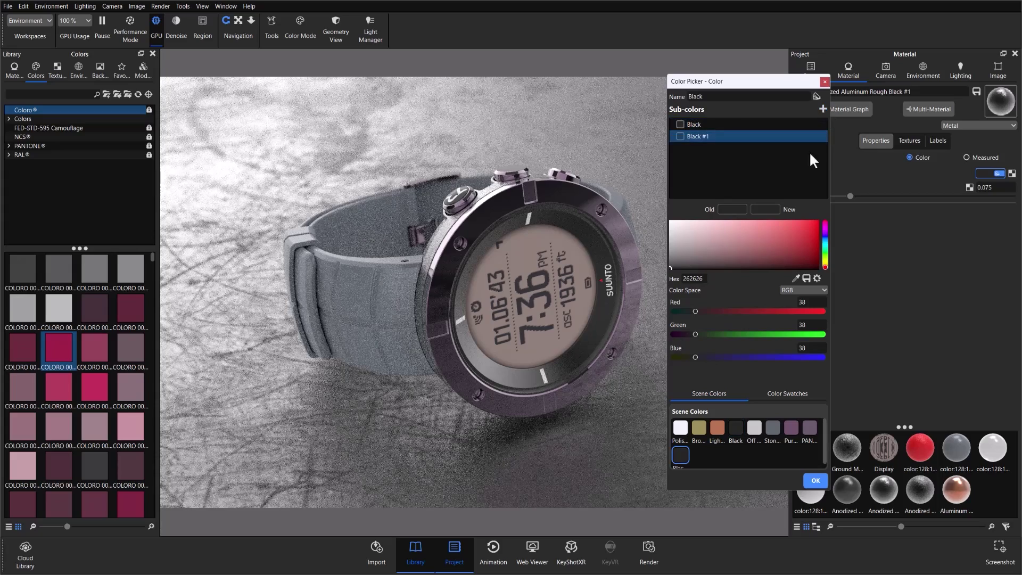
{"action": "left_click", "coordinate": [730, 249]}
{"action": "left_click", "coordinate": [805, 235]}
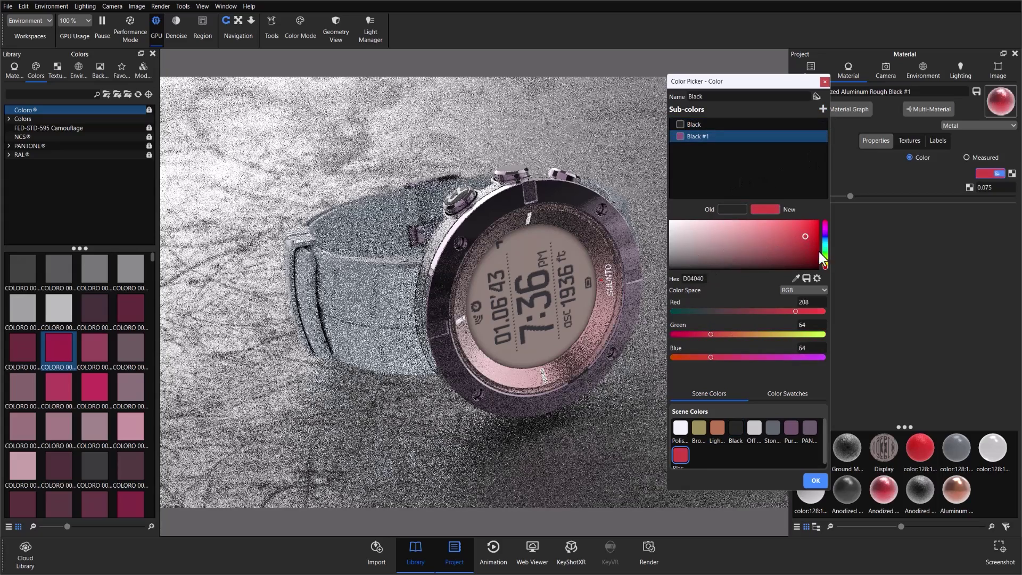
{"action": "left_click", "coordinate": [824, 251]}
{"action": "left_click", "coordinate": [800, 240]}
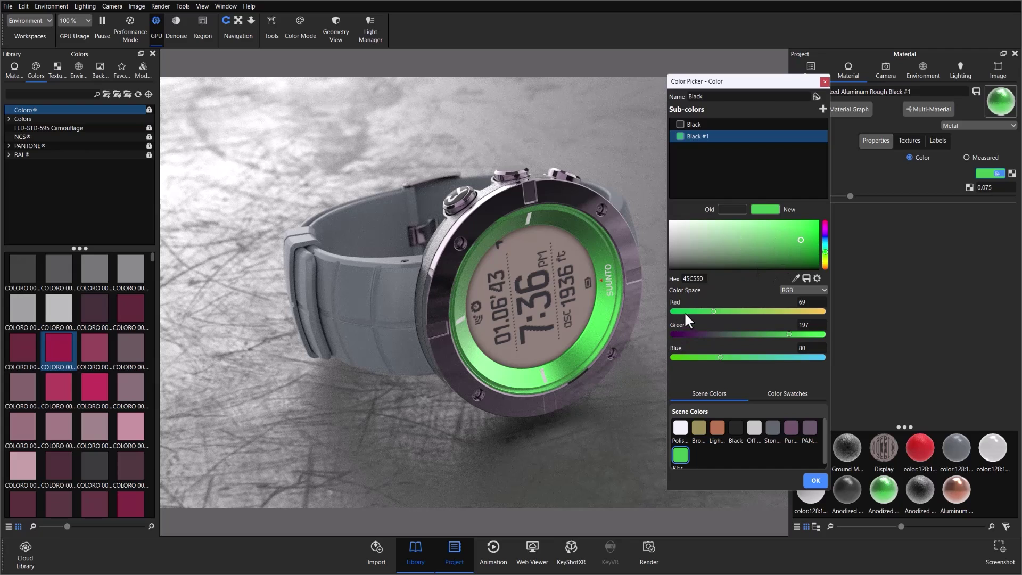
{"action": "left_click_drag", "start_coordinate": [692, 311], "coordinate": [771, 311]}
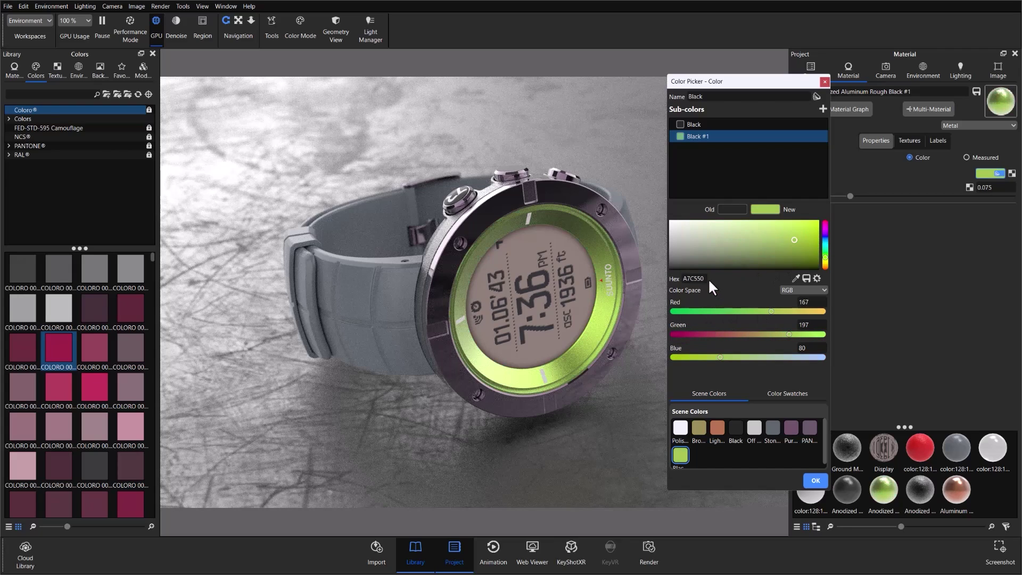
{"action": "left_click", "coordinate": [749, 238]}
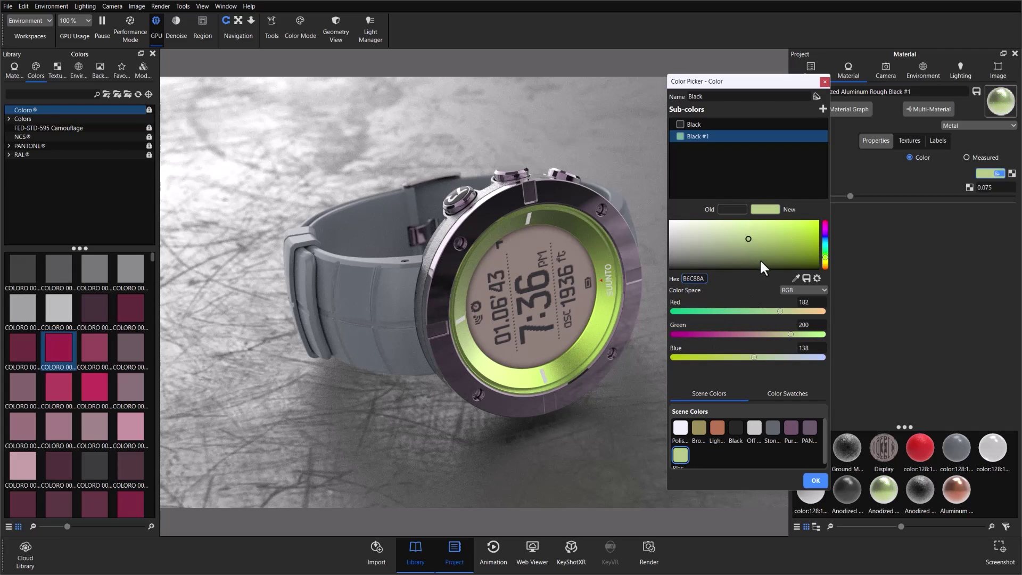
{"action": "left_click", "coordinate": [800, 234]}
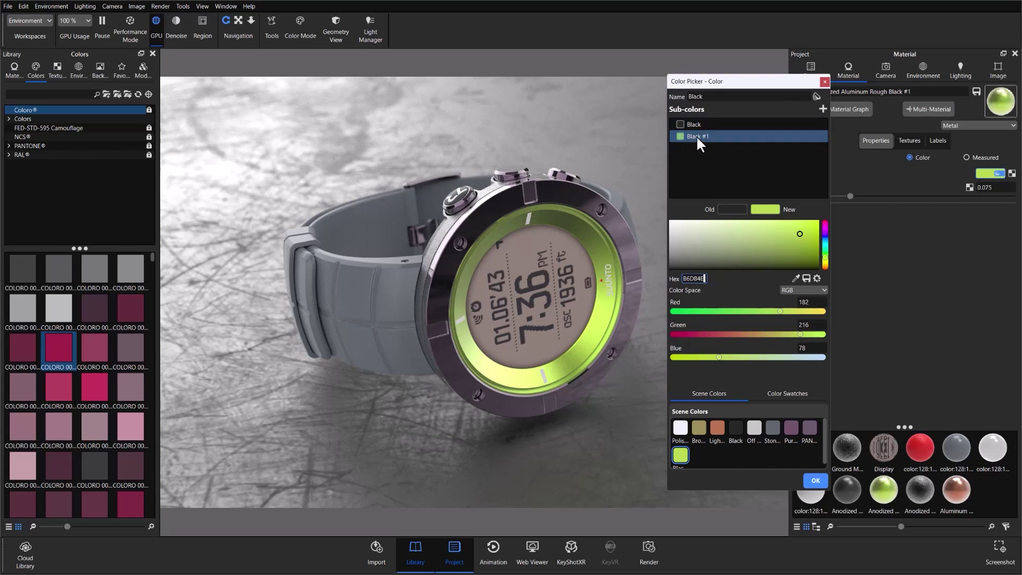
Rename the green sub-color to Lime Green.
{"action": "double_click", "coordinate": [697, 137]}
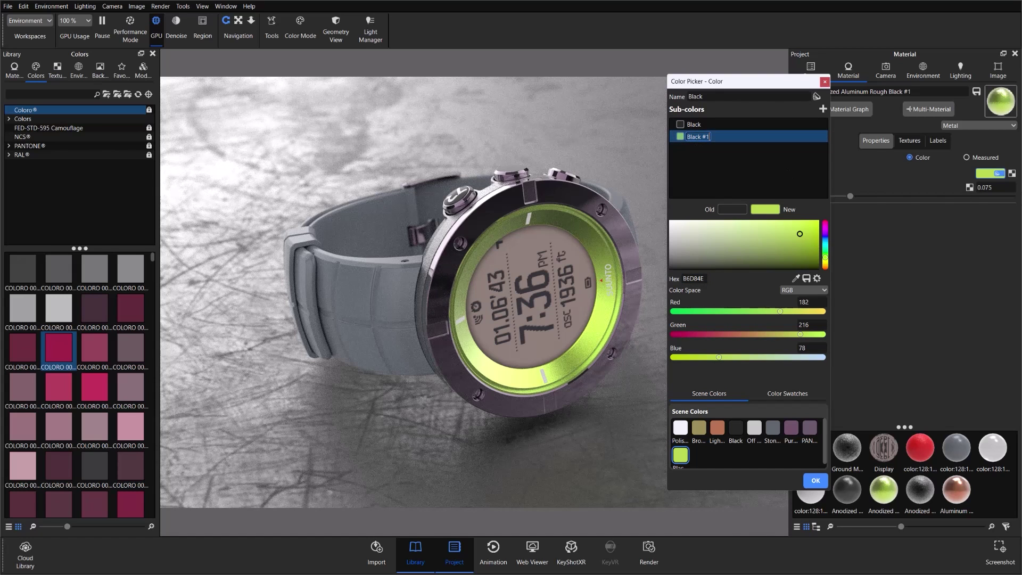
{"action": "type", "text": "Lime Green"}
{"action": "key", "text": "Return"}
{"action": "right_click", "coordinate": [725, 138]}
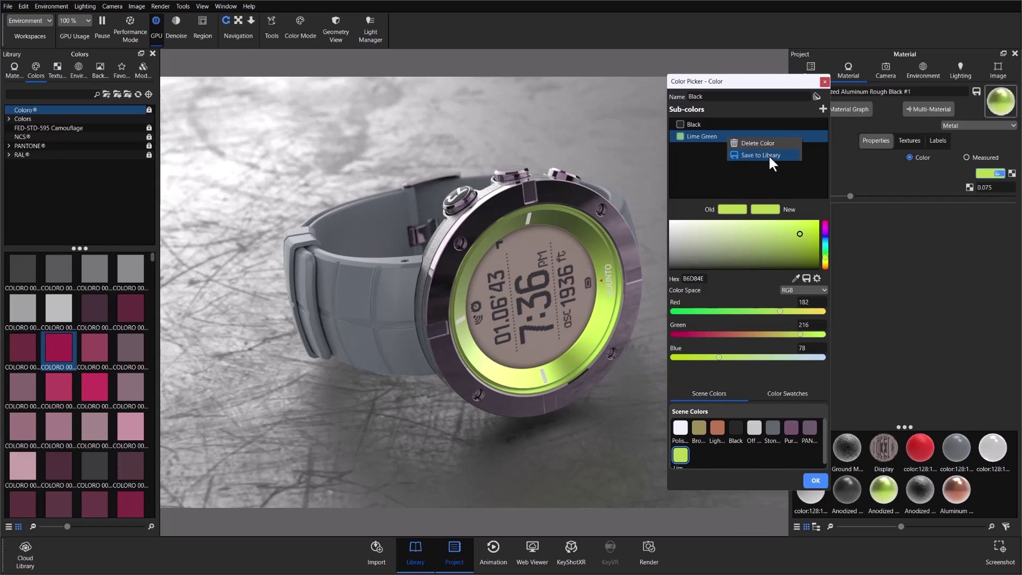
{"action": "left_click", "coordinate": [698, 169]}
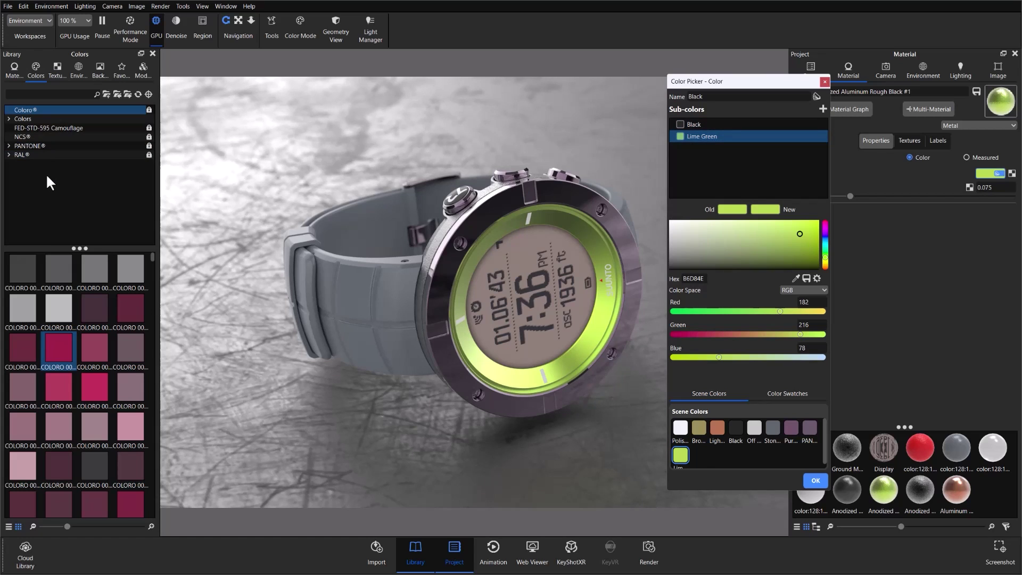
Add the brown COLORO 024-35-11 from the Coloro color library as a sub-color of the multi-color.
{"action": "left_click", "coordinate": [22, 136]}
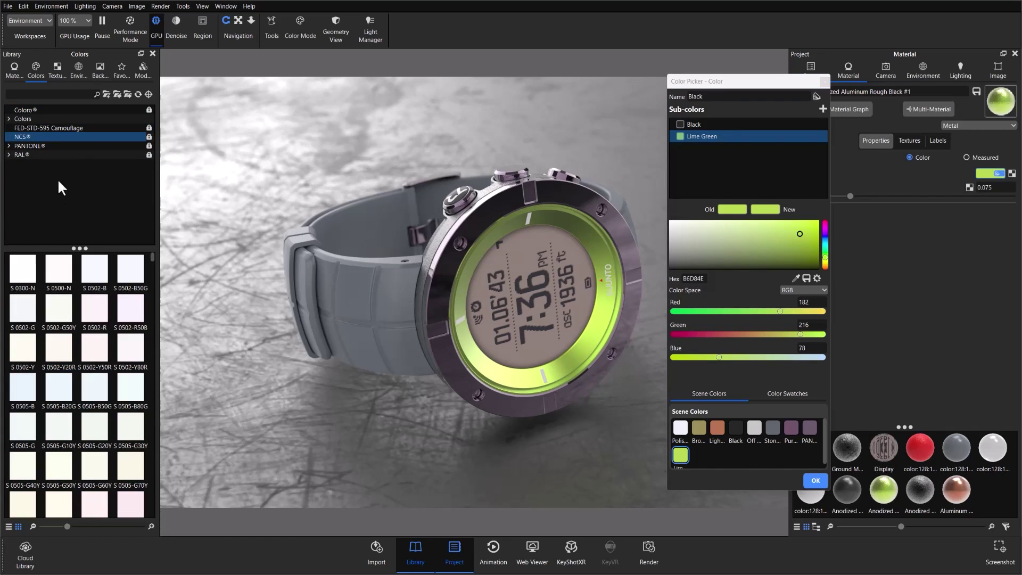
{"action": "left_click", "coordinate": [37, 111]}
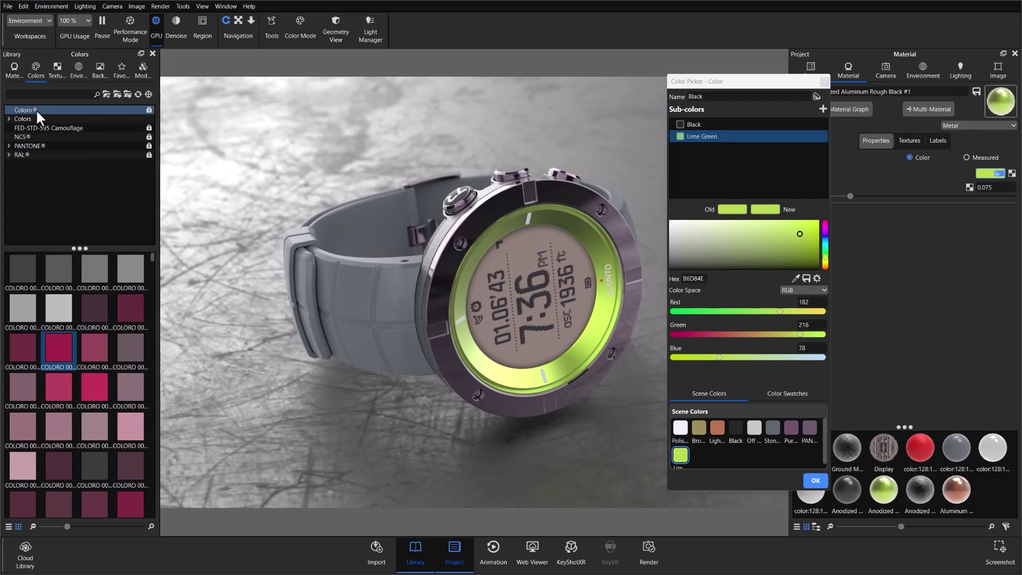
{"action": "scroll", "coordinate": [68, 373], "scroll_direction": "down", "scroll_amount": 10}
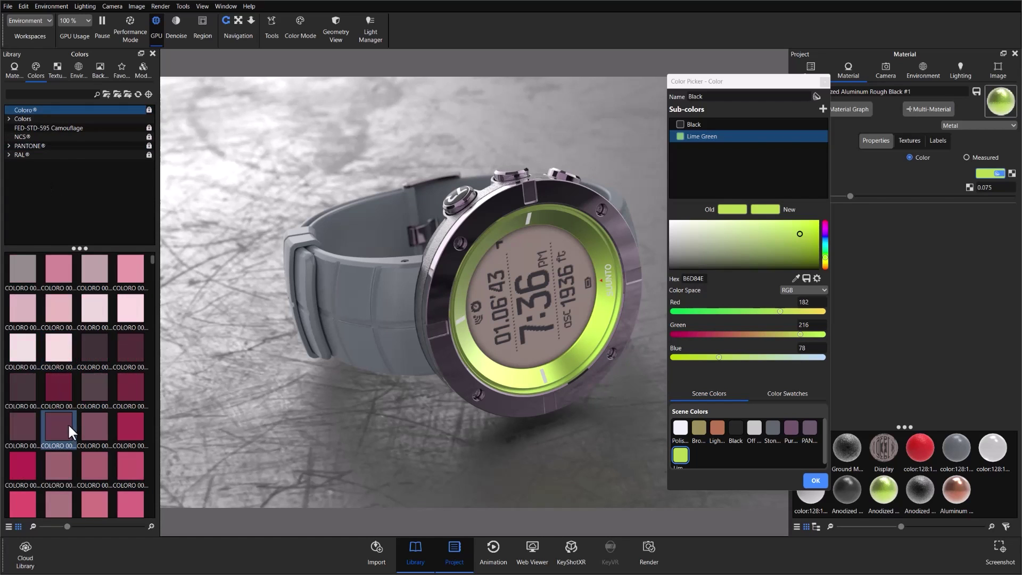
{"action": "scroll", "coordinate": [81, 417], "scroll_direction": "down", "scroll_amount": 10}
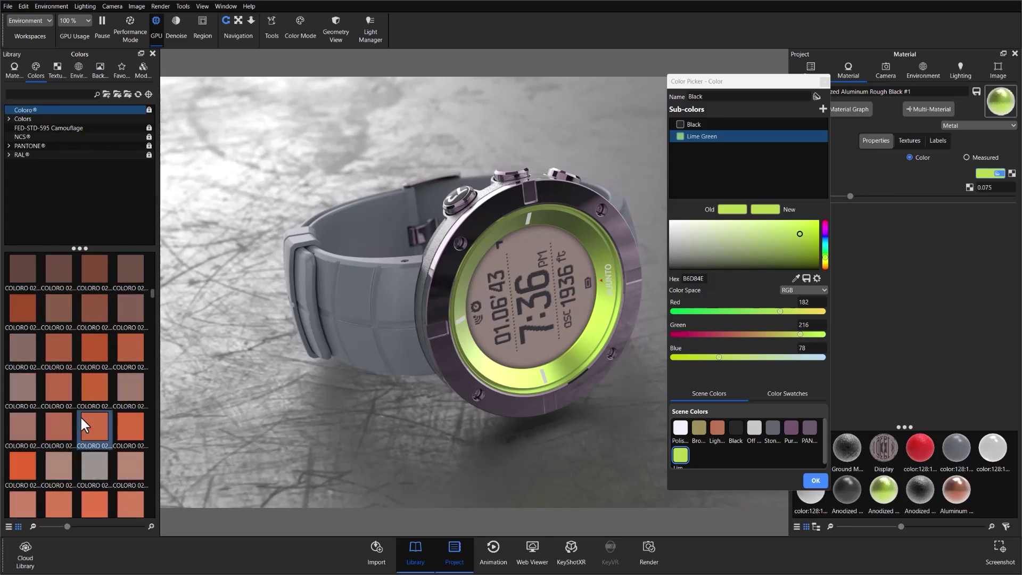
{"action": "left_click_drag", "start_coordinate": [95, 348], "coordinate": [777, 175]}
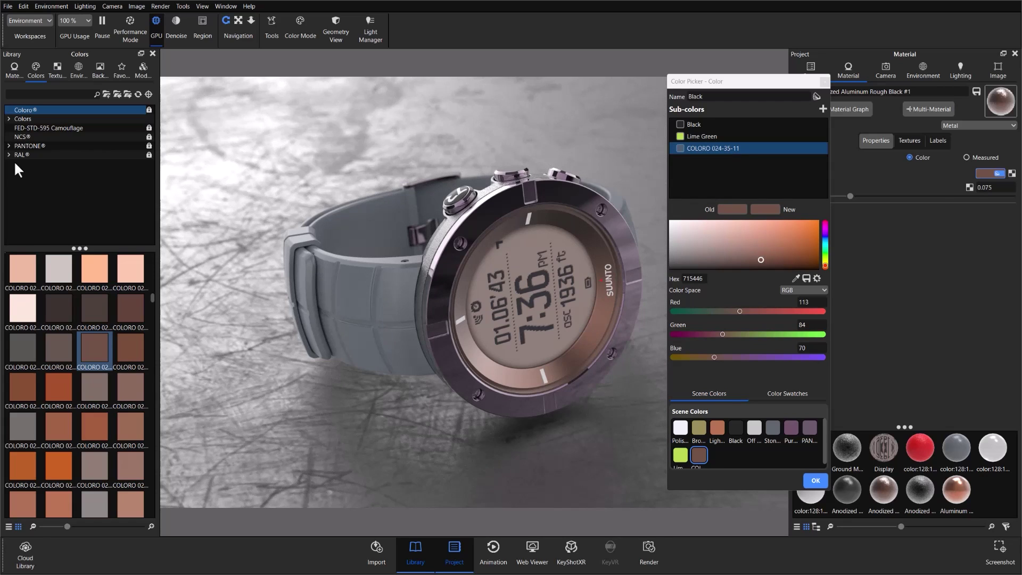
Add the dark PANTONE 19-4107 TSX from the PANTONE+ FHI Polyester TSX library as another sub-color.
{"action": "left_click", "coordinate": [21, 145]}
{"action": "left_click", "coordinate": [9, 145]}
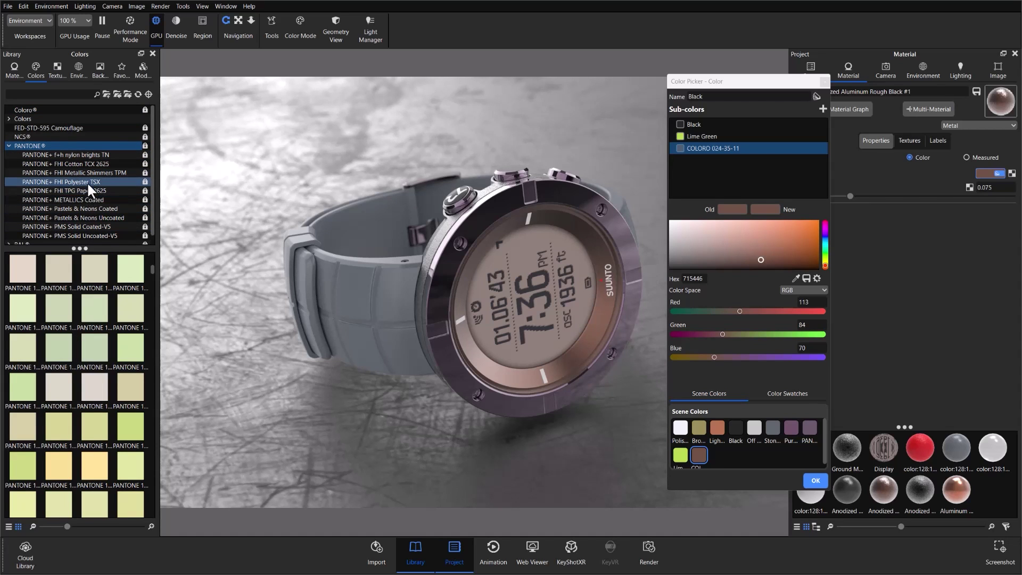
{"action": "left_click", "coordinate": [82, 182]}
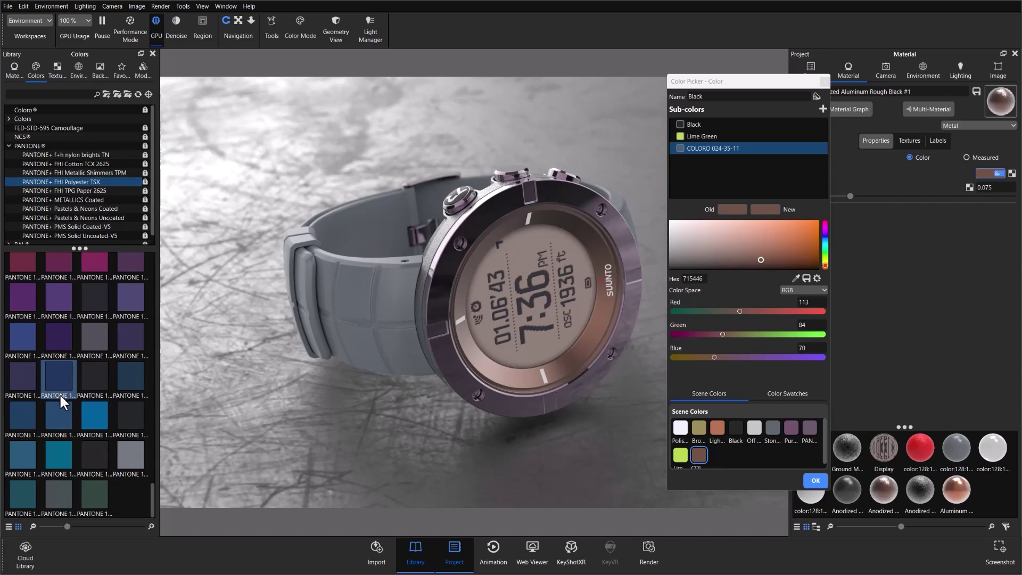
{"action": "left_click_drag", "start_coordinate": [94, 377], "coordinate": [716, 178]}
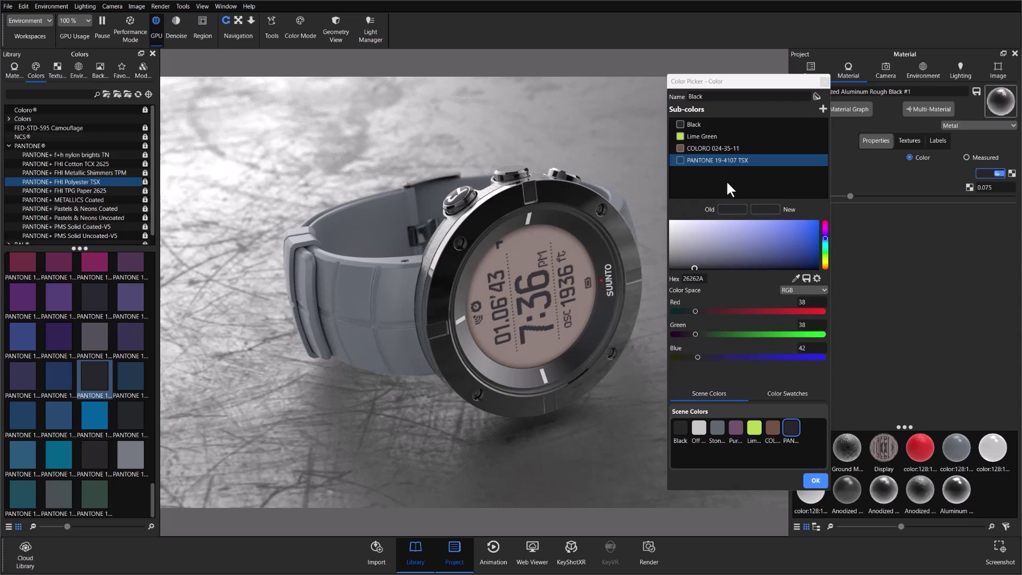
{"action": "left_click", "coordinate": [722, 180]}
Rename the multi-color to Inner Bezel.
{"action": "double_click", "coordinate": [719, 96]}
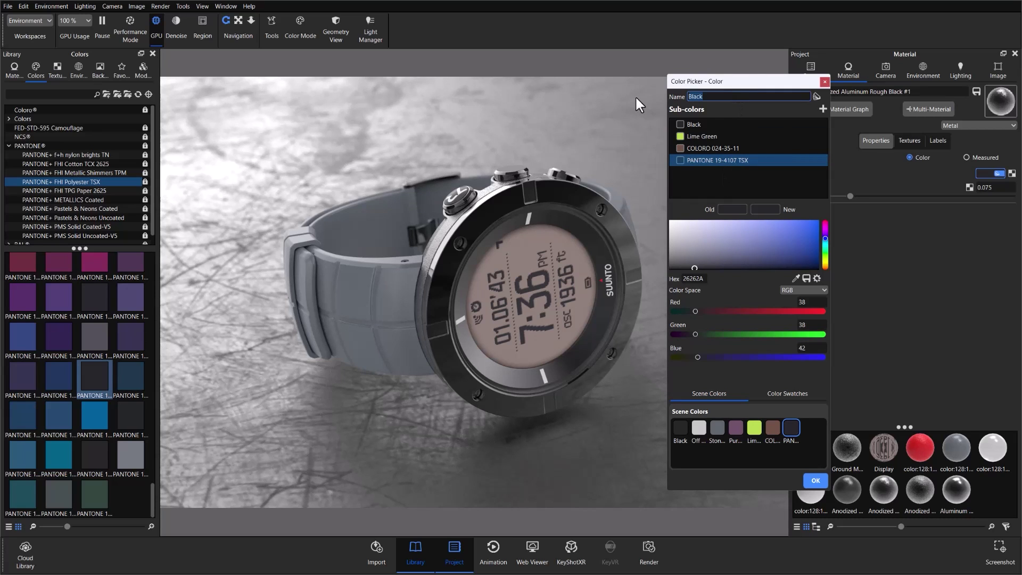
{"action": "type", "text": "Inner Bezel"}
{"action": "key", "text": "Return"}
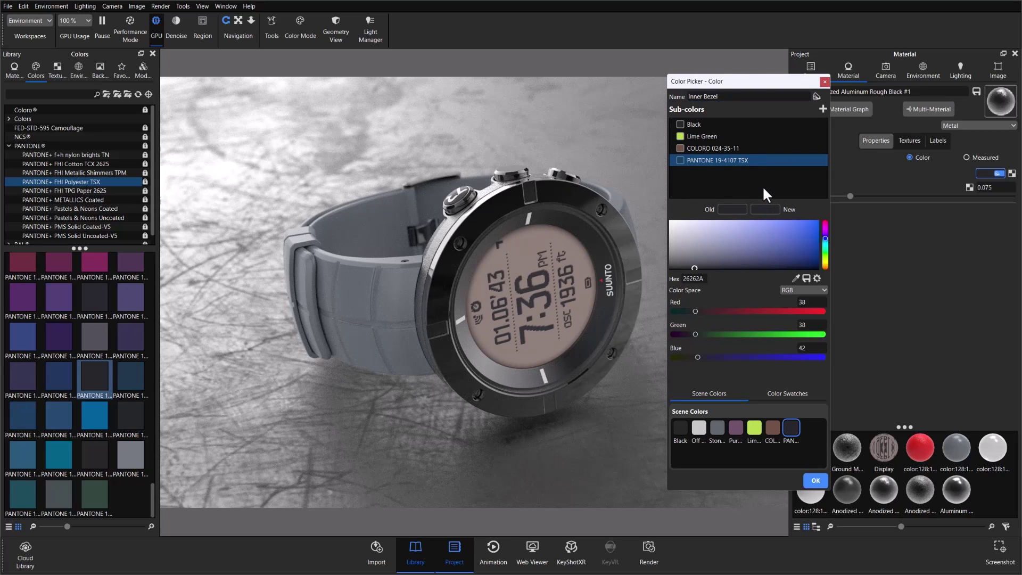
Preview the Lime Green, COLORO 024-35-11 and PANTONE 19-4107 TSX sub-colors on the inner bezel and make Black the active one.
{"action": "left_click", "coordinate": [713, 136]}
{"action": "left_click", "coordinate": [718, 148]}
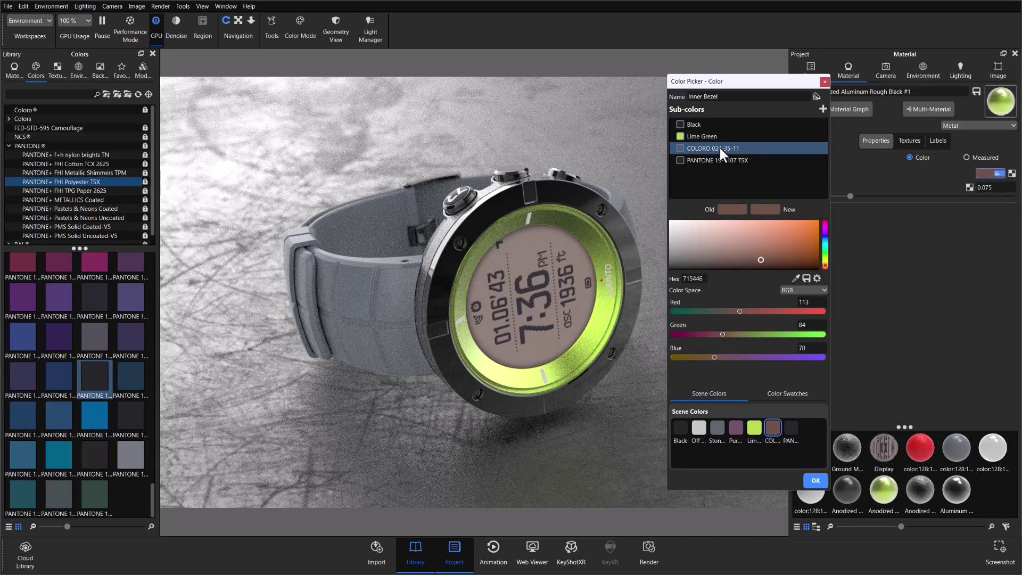
{"action": "left_click", "coordinate": [725, 158]}
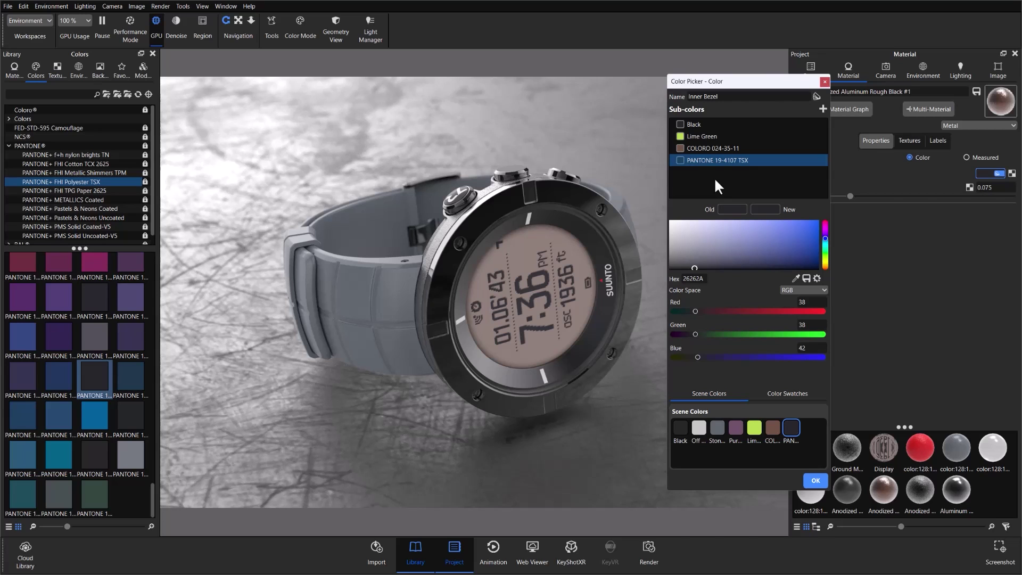
{"action": "left_click", "coordinate": [697, 125]}
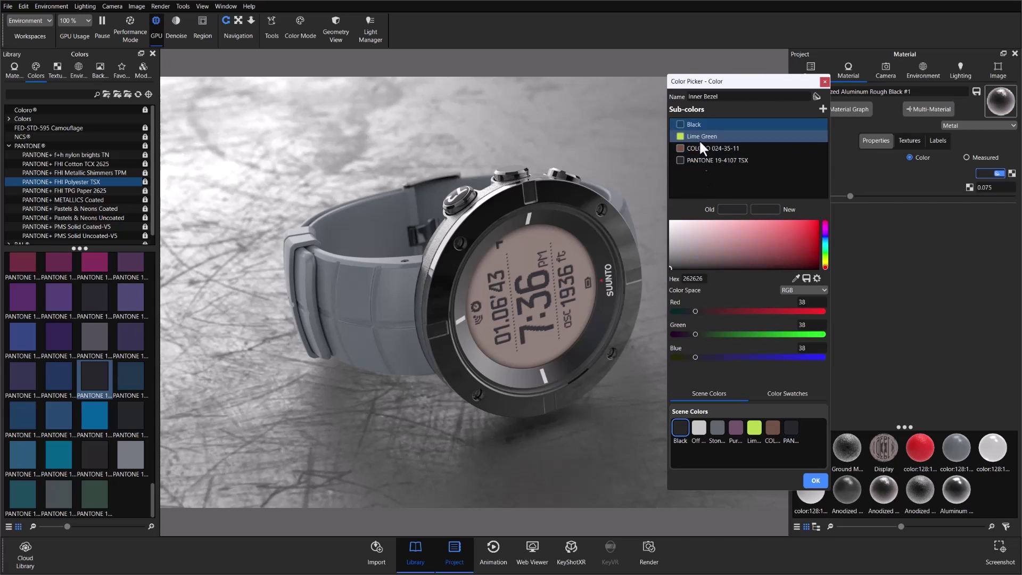
Convert the Inner Bezel multi-color back to a single color.
{"action": "left_click", "coordinate": [816, 97]}
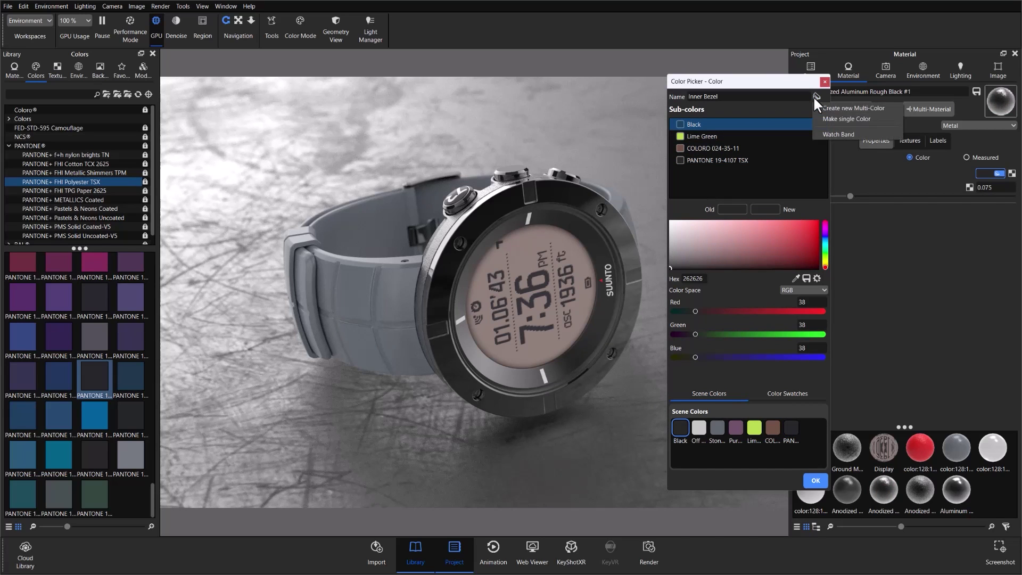
{"action": "left_click", "coordinate": [836, 120]}
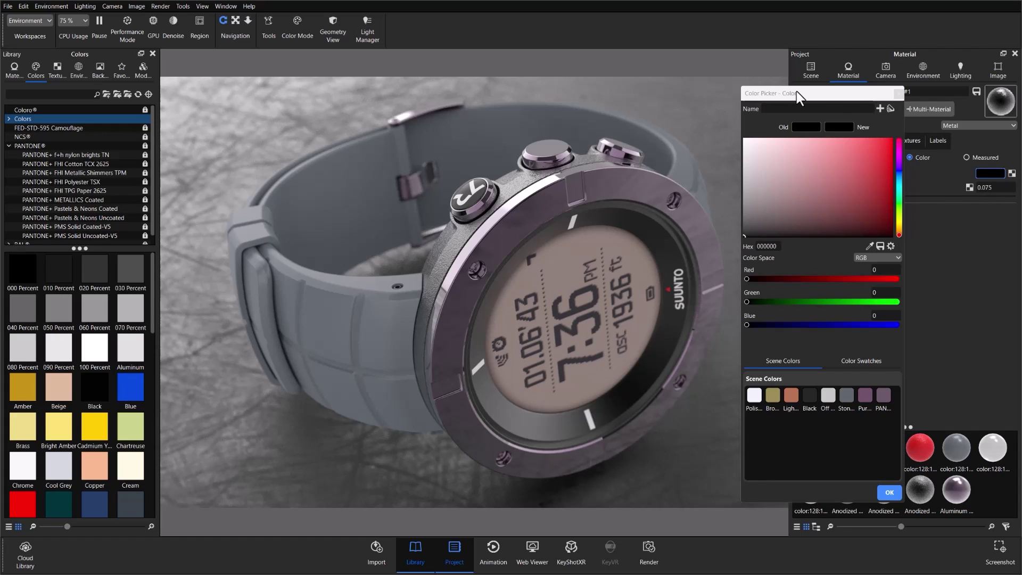
Assign the existing Watch Band multi-color to the inner bezel material's color.
{"action": "mouse_move", "coordinate": [796, 91]}
{"action": "left_mouse_down"}
{"action": "mouse_move", "coordinate": [832, 85]}
{"action": "mouse_move", "coordinate": [810, 79]}
{"action": "mouse_move", "coordinate": [794, 95]}
{"action": "left_mouse_up"}
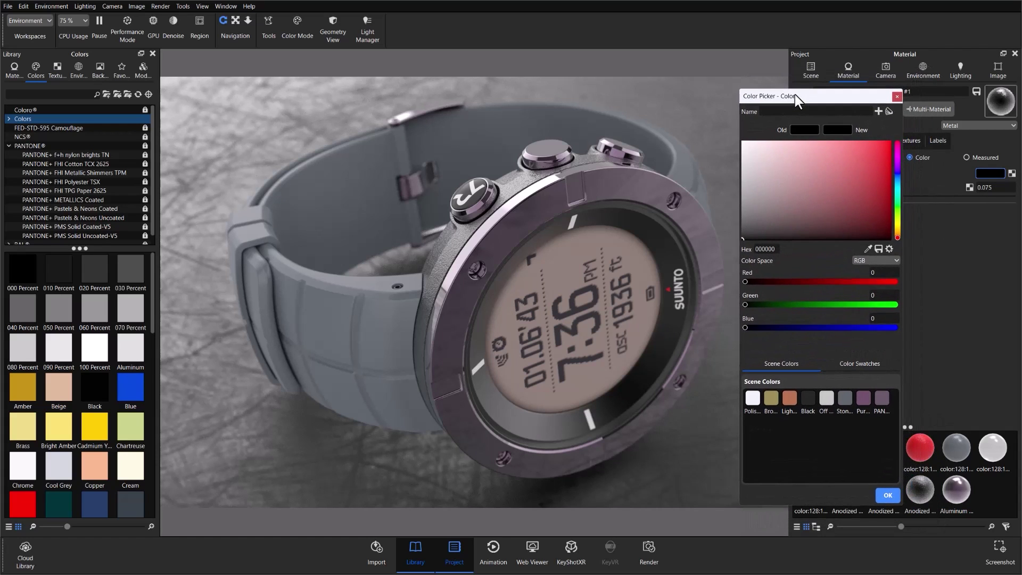
{"action": "left_click", "coordinate": [887, 112]}
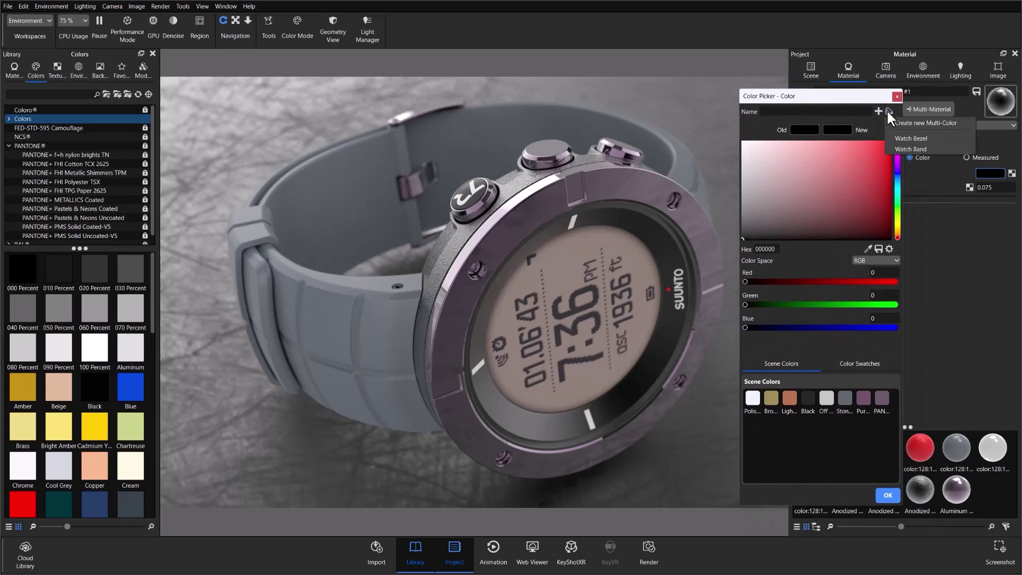
{"action": "left_click", "coordinate": [931, 147]}
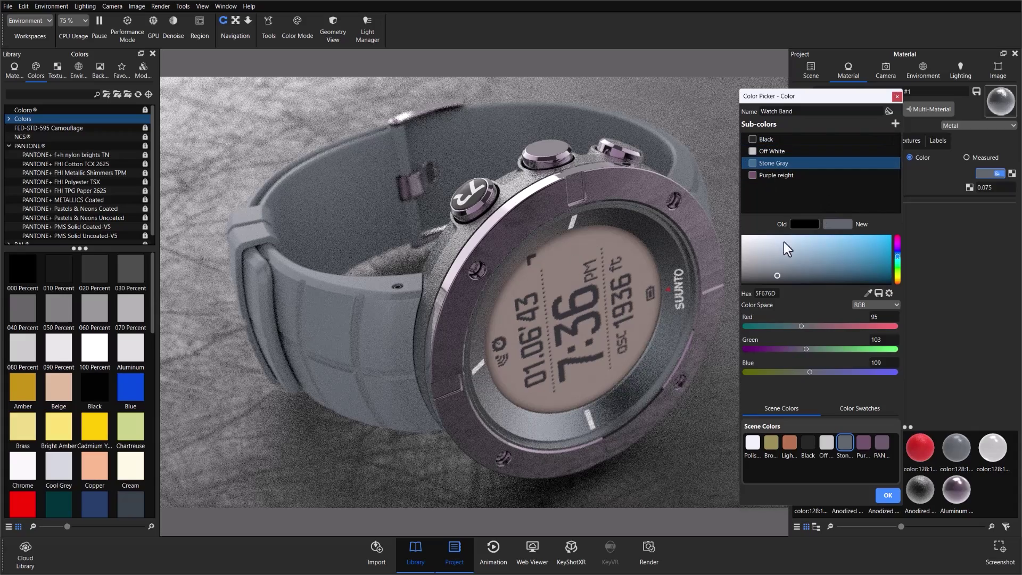
Preview the Off White, Black and Purple reight sub-colors on the linked band and inner bezel, then apply Stone Gray.
{"action": "left_click", "coordinate": [777, 150]}
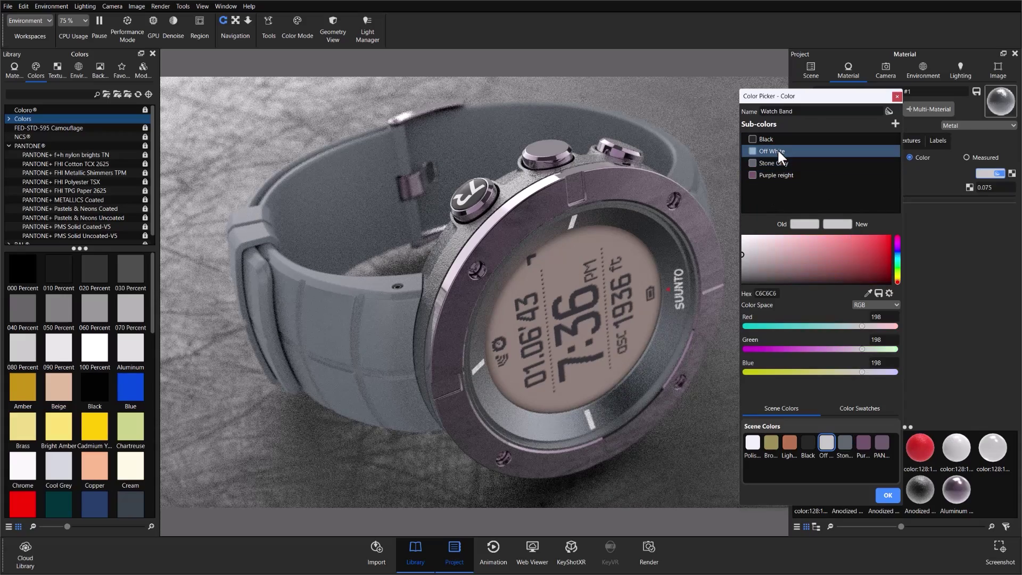
{"action": "left_click", "coordinate": [781, 140]}
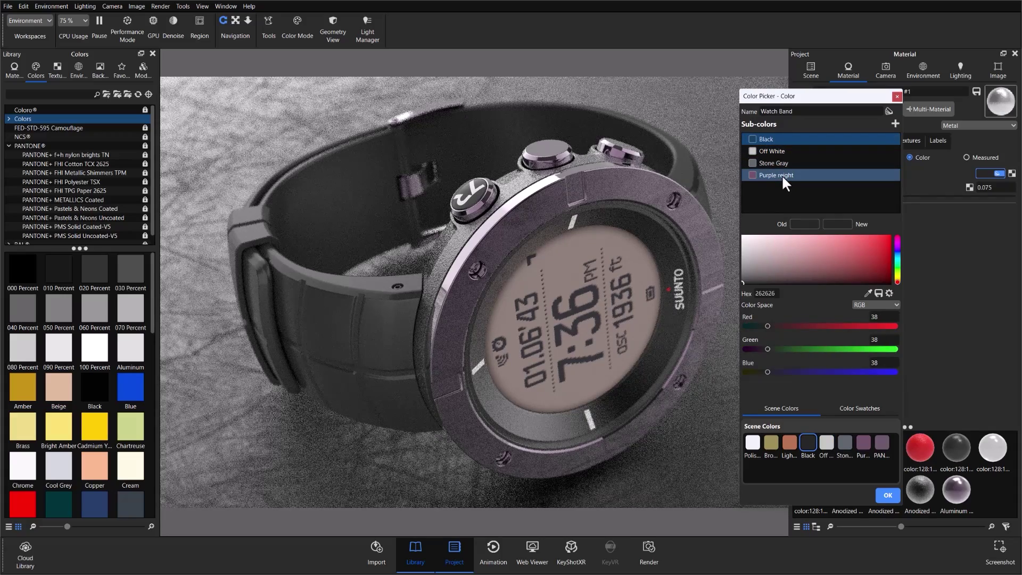
{"action": "left_click", "coordinate": [781, 174]}
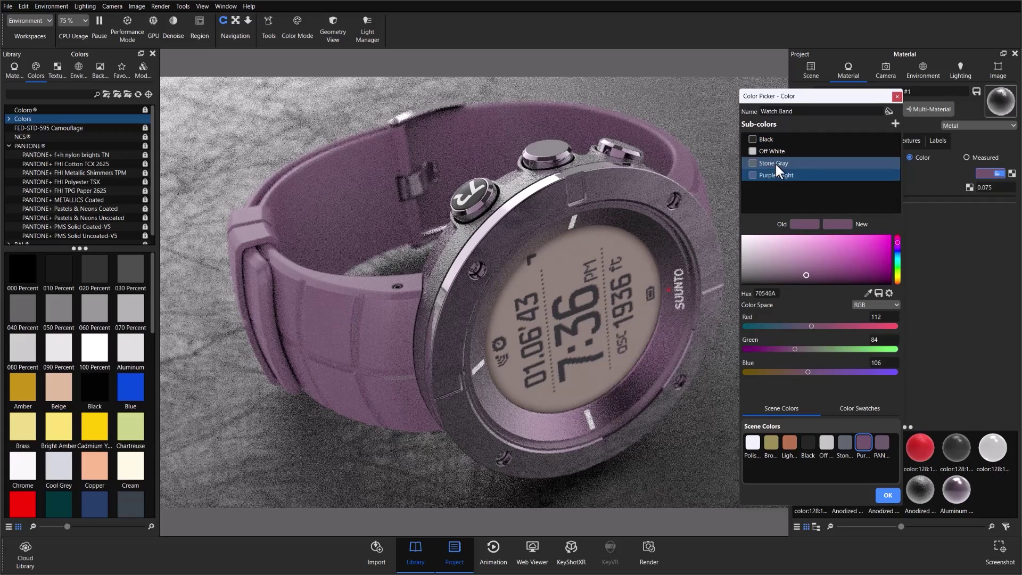
{"action": "left_click", "coordinate": [774, 162]}
{"action": "left_click", "coordinate": [777, 150]}
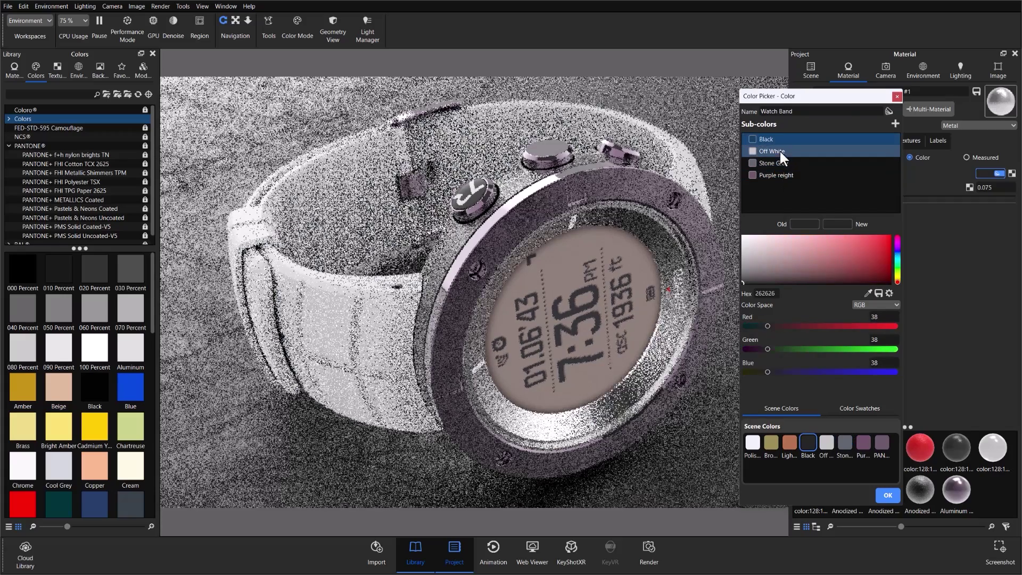
{"action": "left_click", "coordinate": [776, 160]}
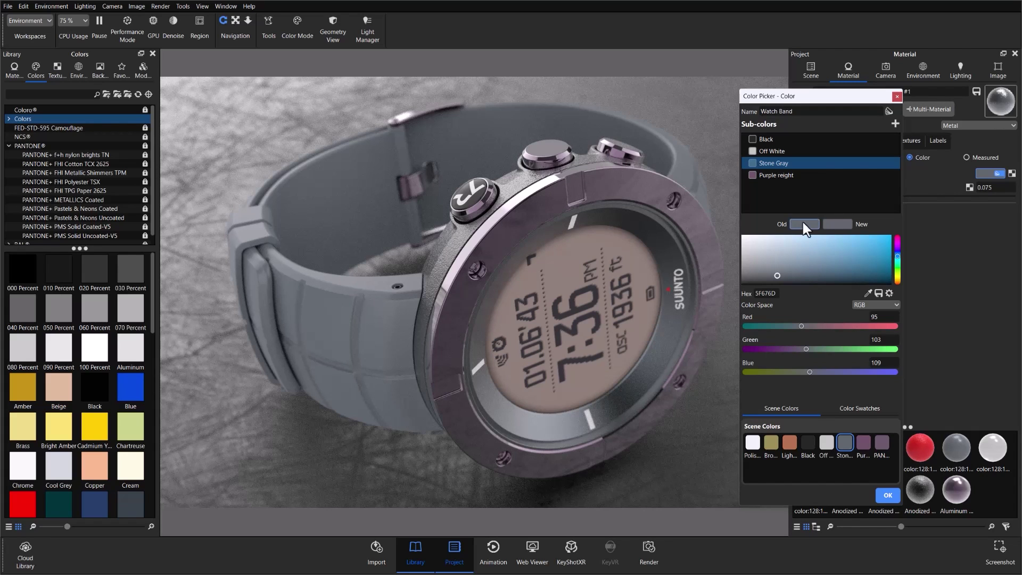
{"action": "left_click", "coordinate": [888, 495]}
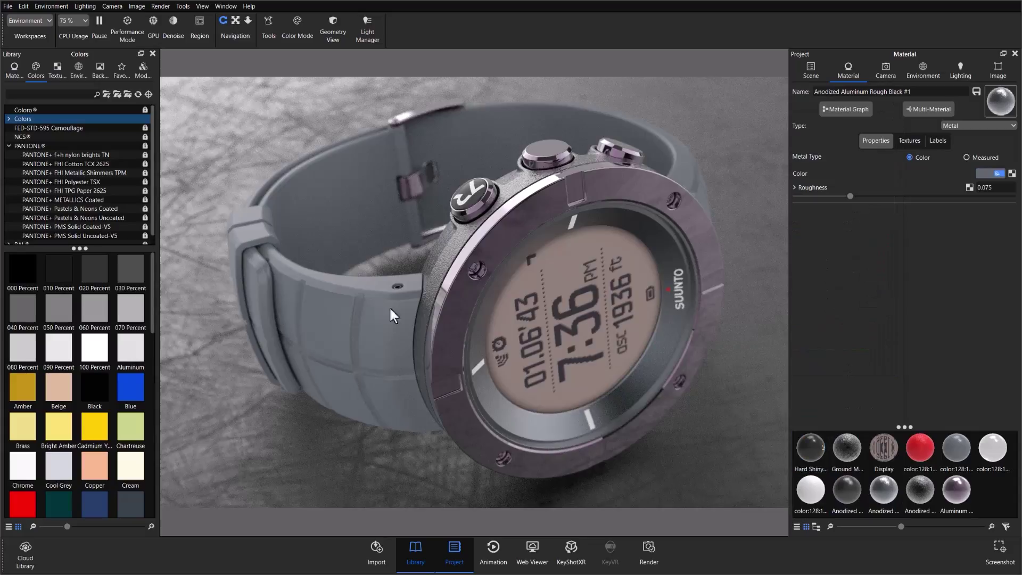
Turn off depth of field for the free camera in a close-up view of the watch case.
{"action": "scroll", "coordinate": [393, 316], "scroll_direction": "up", "scroll_amount": 10}
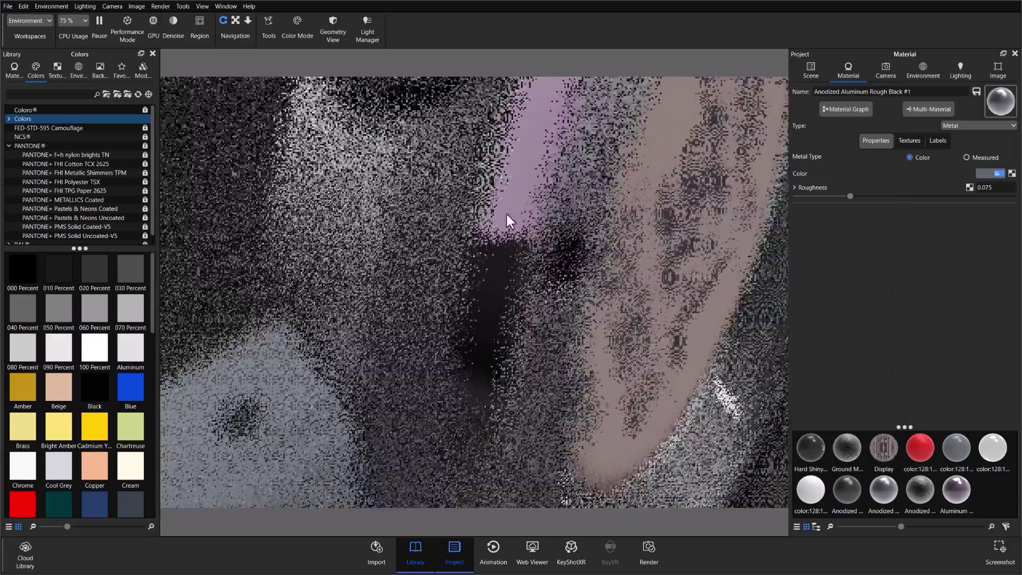
{"action": "left_click", "coordinate": [894, 67]}
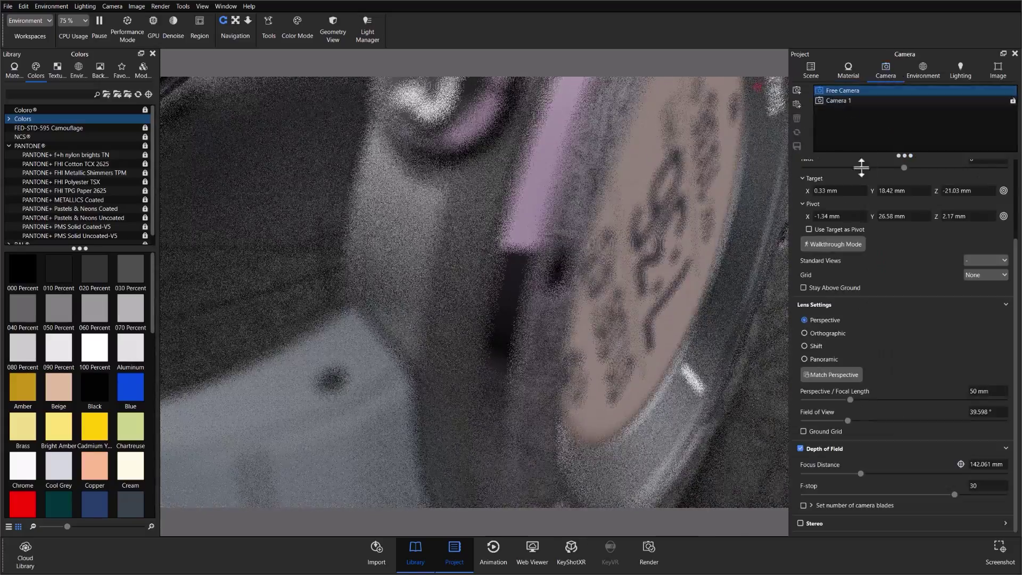
{"action": "left_click", "coordinate": [801, 449]}
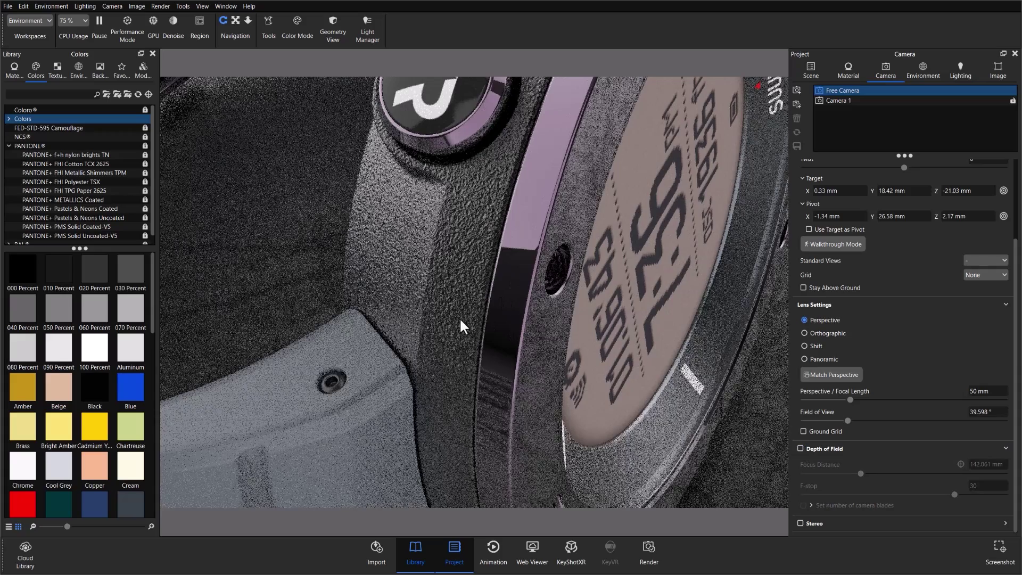
Assign the existing Watch Bezel multi-color to the textured watch case's Anodized Aluminum Rough Black material.
{"action": "left_click_drag", "start_coordinate": [460, 319], "coordinate": [492, 343]}
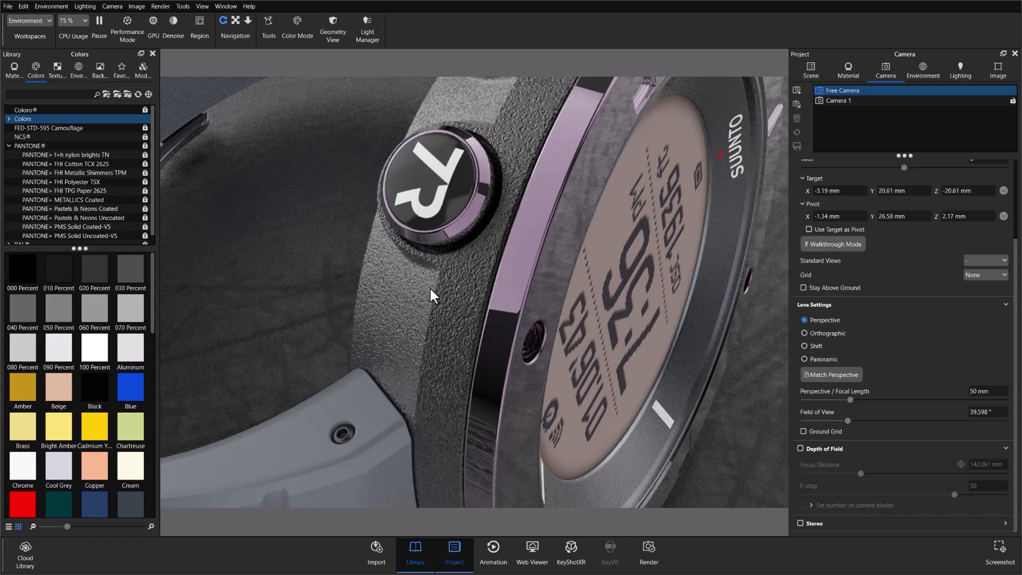
{"action": "double_click", "coordinate": [436, 318]}
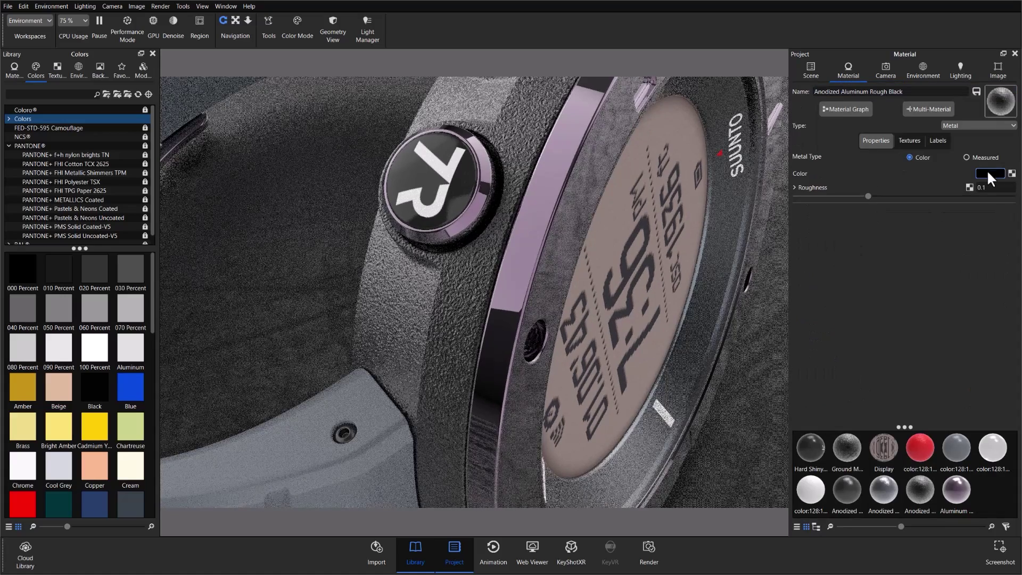
{"action": "left_click", "coordinate": [987, 172]}
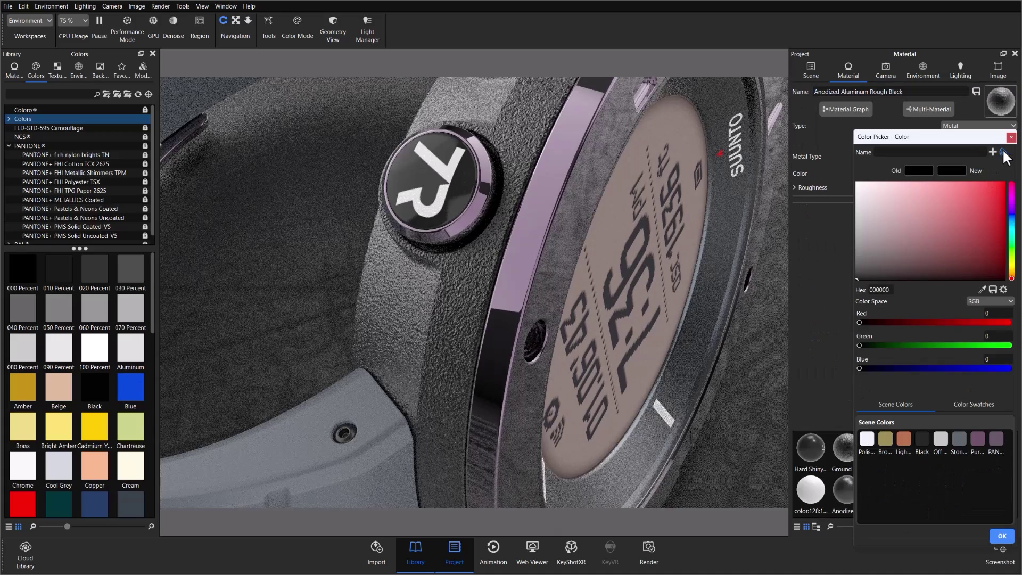
{"action": "left_click", "coordinate": [1002, 152]}
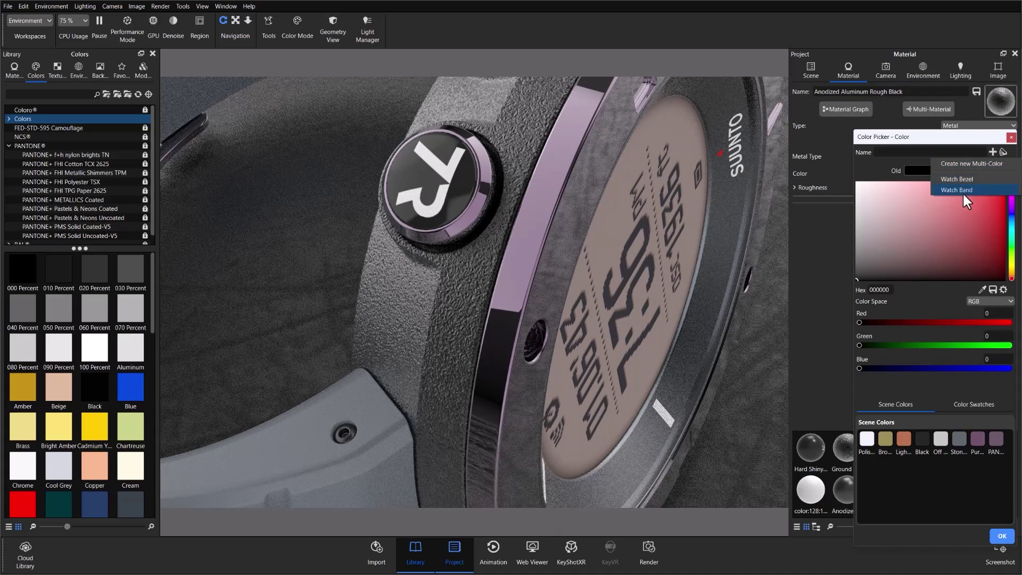
{"action": "left_click", "coordinate": [958, 180]}
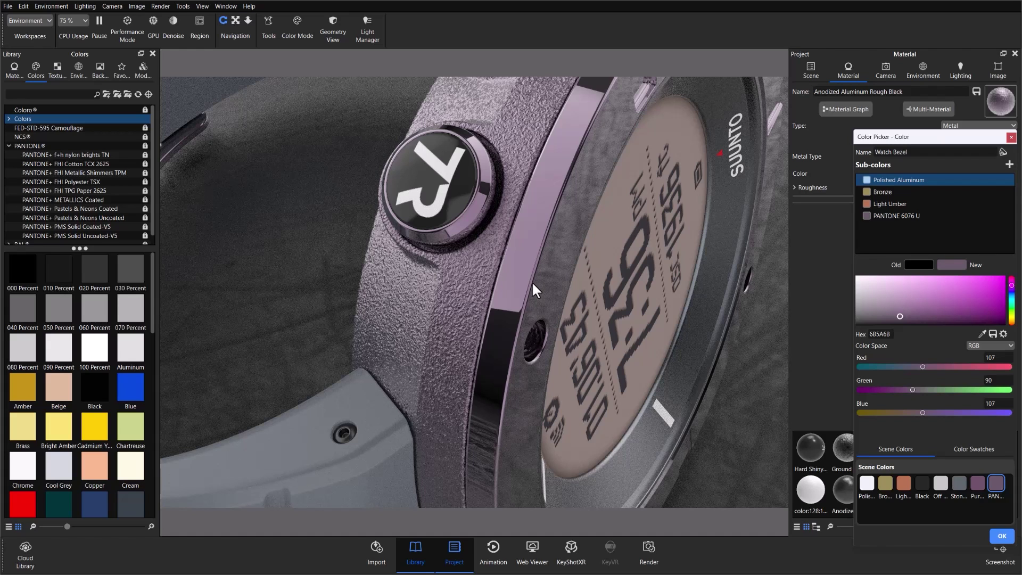
Preview the Bronze and Light Umber sub-colors on the case and bezel, then switch to PANTONE 6076 U.
{"action": "left_click", "coordinate": [894, 193]}
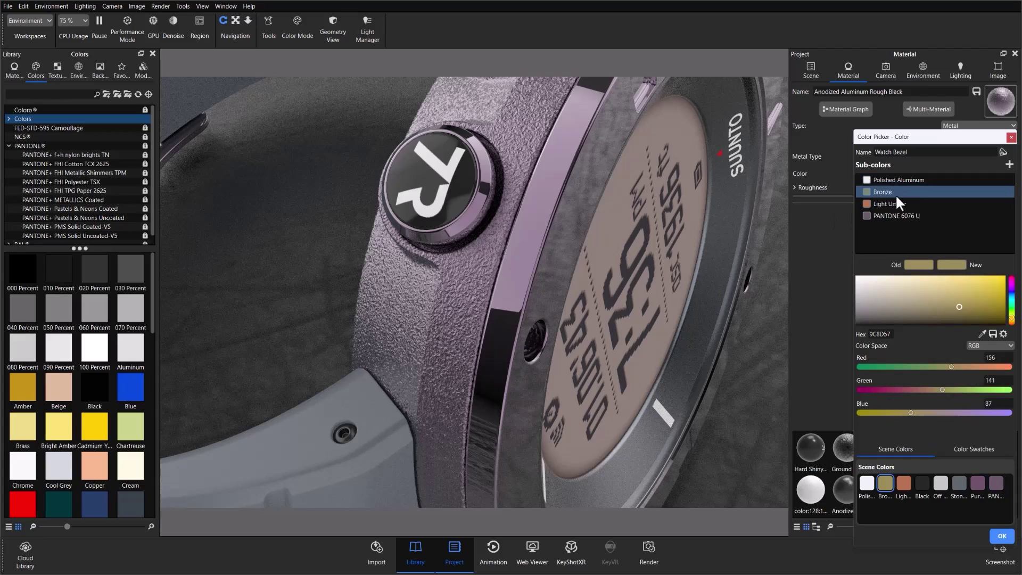
{"action": "left_click", "coordinate": [895, 203]}
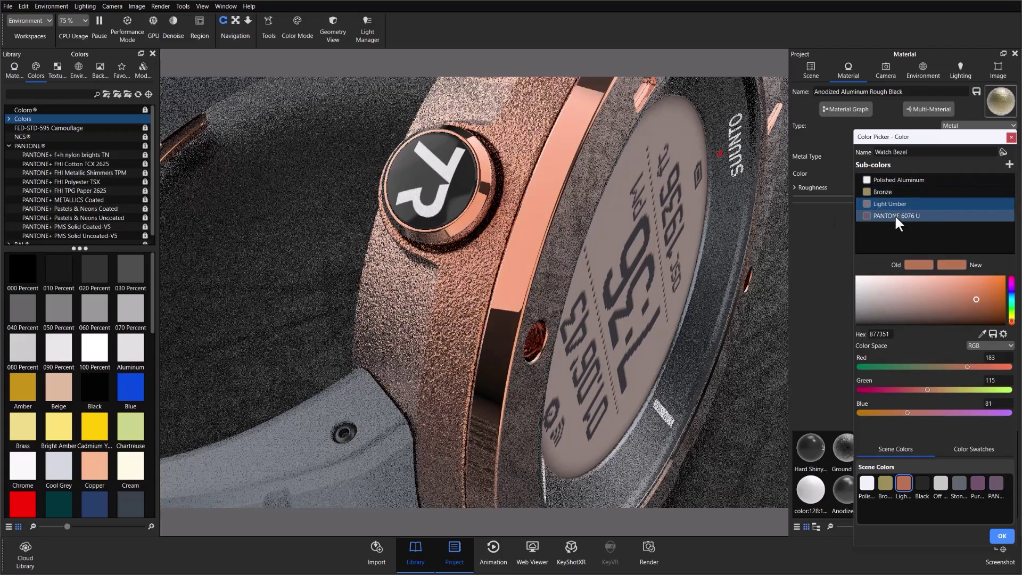
{"action": "left_click", "coordinate": [896, 215]}
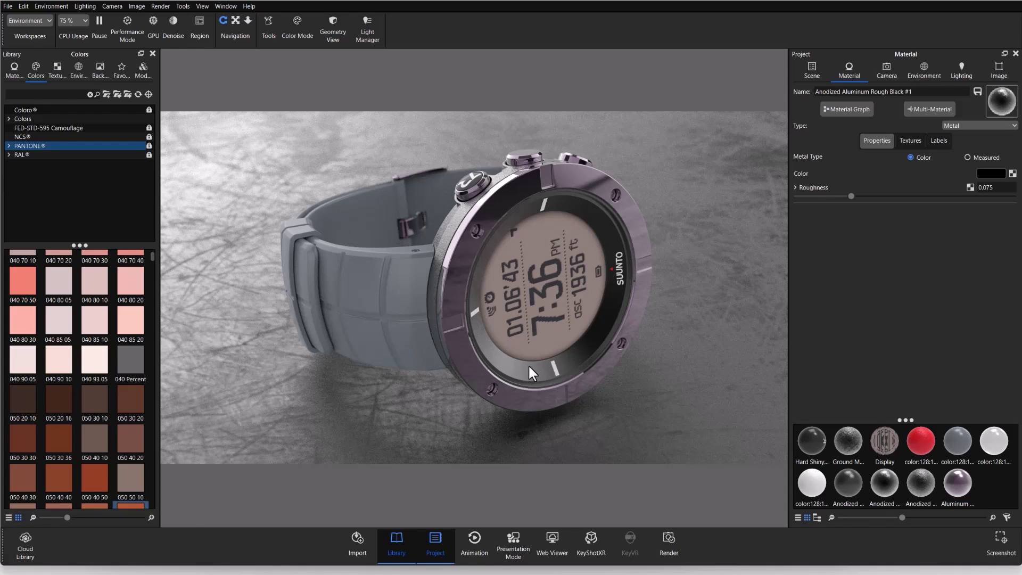
Create a new multi-color from the inner bezel material's black color.
{"action": "left_click", "coordinate": [990, 174]}
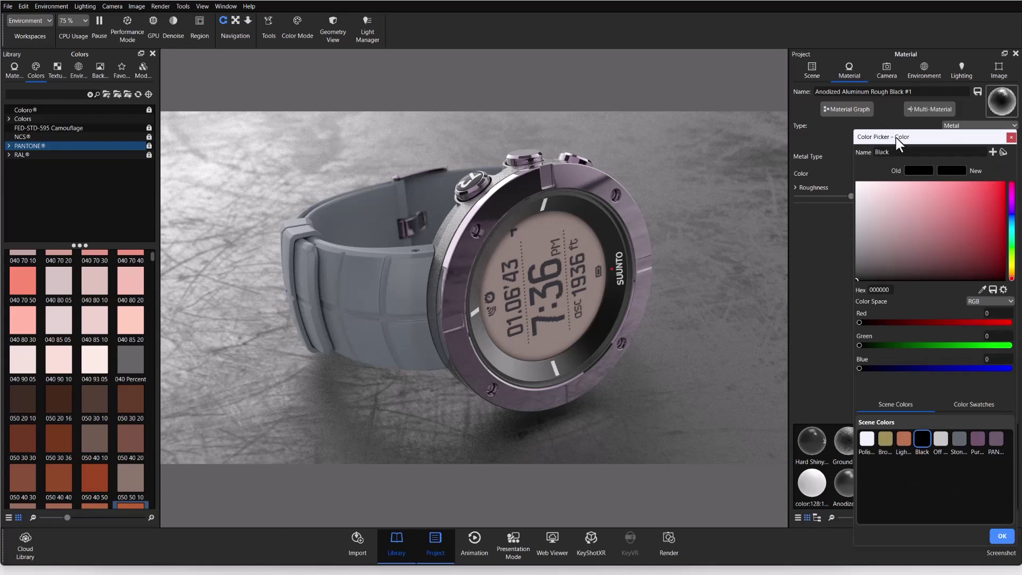
{"action": "left_click_drag", "start_coordinate": [895, 138], "coordinate": [736, 105]}
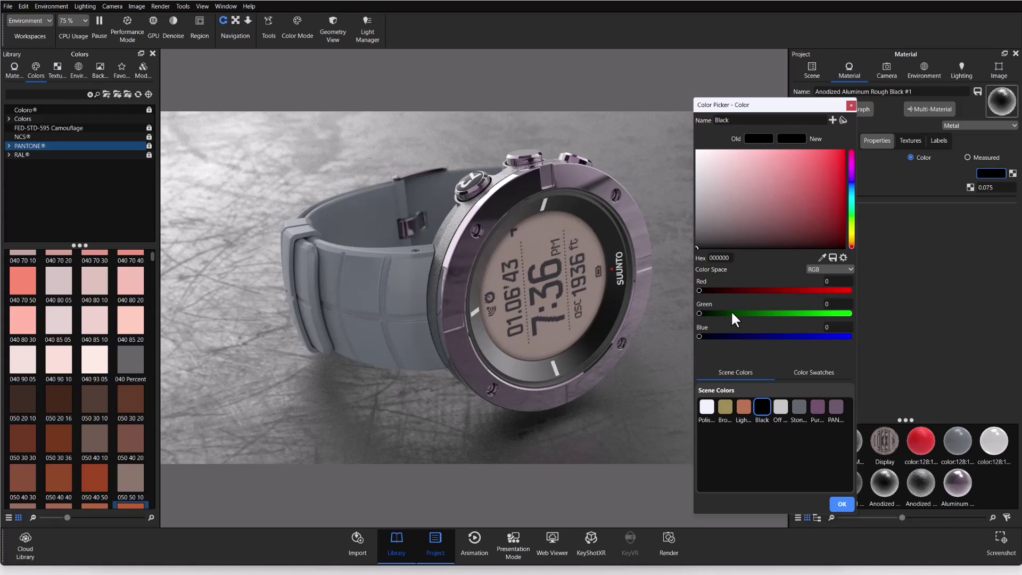
{"action": "left_click", "coordinate": [843, 121]}
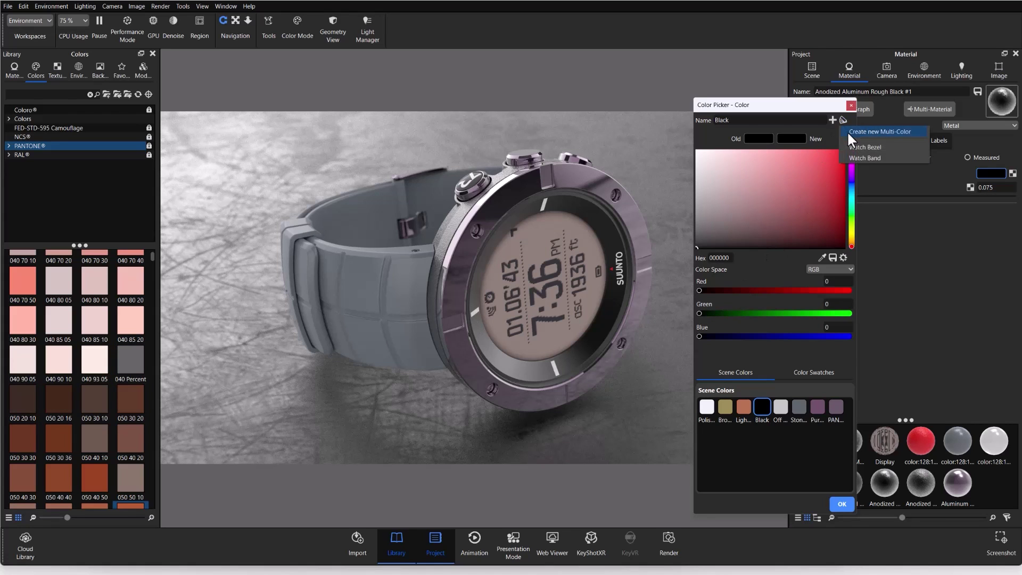
{"action": "left_click", "coordinate": [847, 132]}
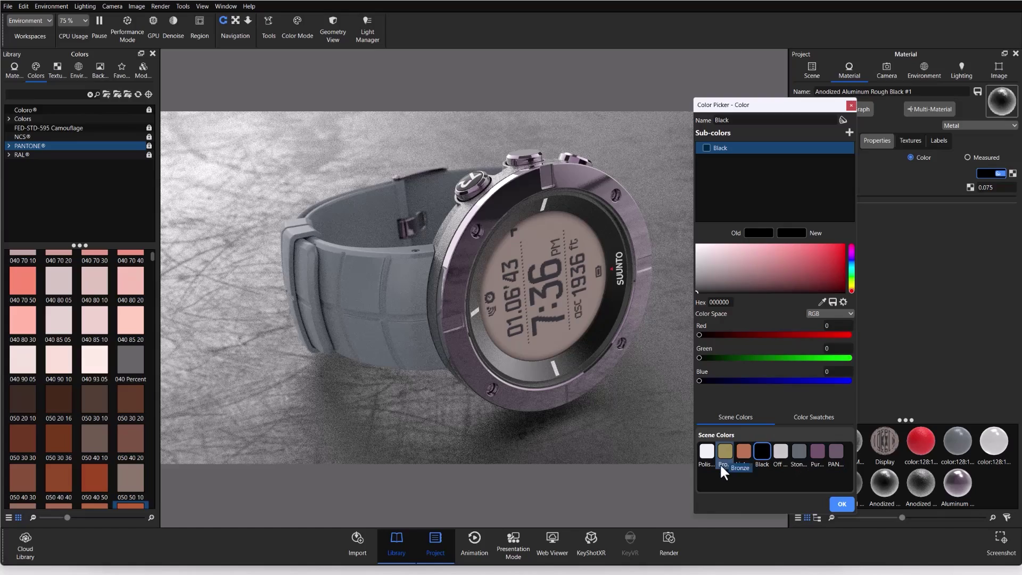
Add Polished Aluminum, Light Umber and Off White from the scene colors as sub-colors and name the multi-color Inner Bezel.
{"action": "left_click", "coordinate": [849, 133]}
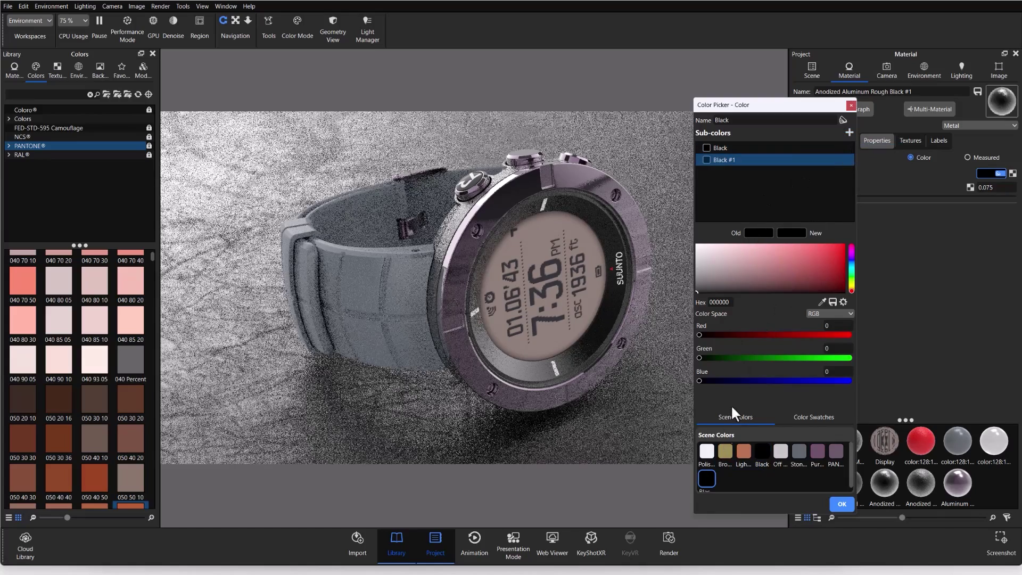
{"action": "left_click", "coordinate": [707, 453]}
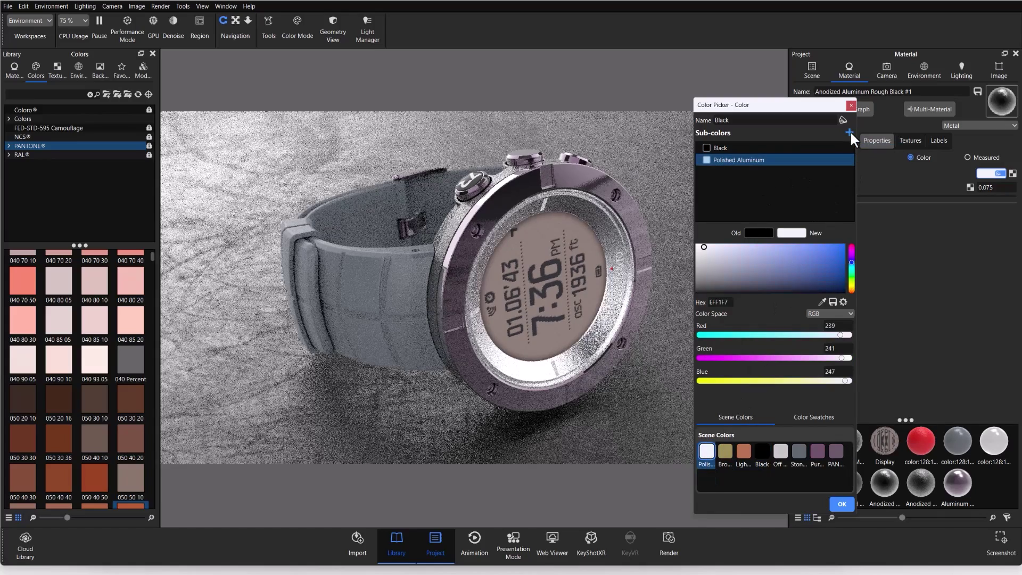
{"action": "left_click", "coordinate": [849, 132]}
{"action": "left_click", "coordinate": [744, 450]}
{"action": "left_click", "coordinate": [849, 133]}
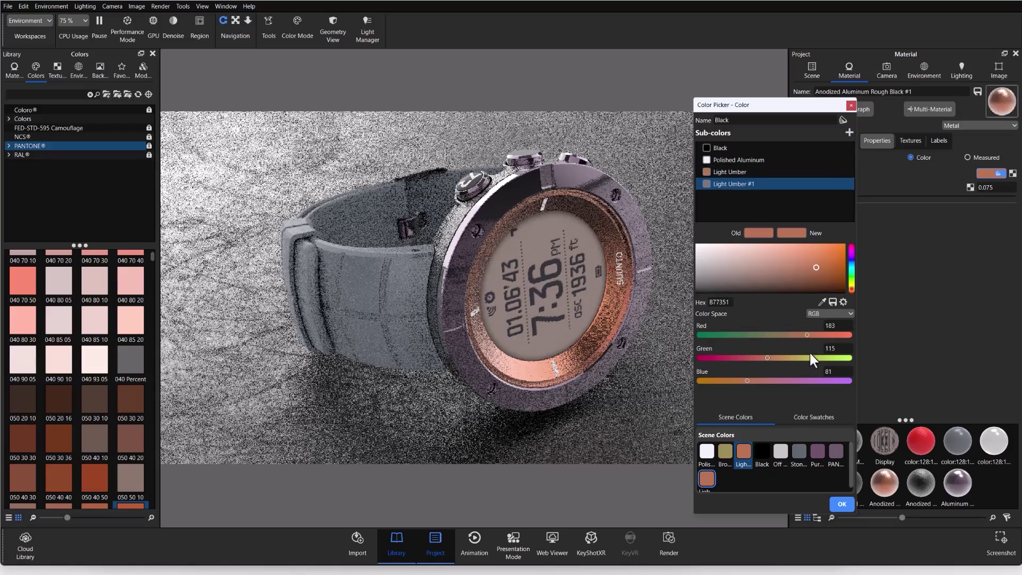
{"action": "left_click", "coordinate": [778, 452]}
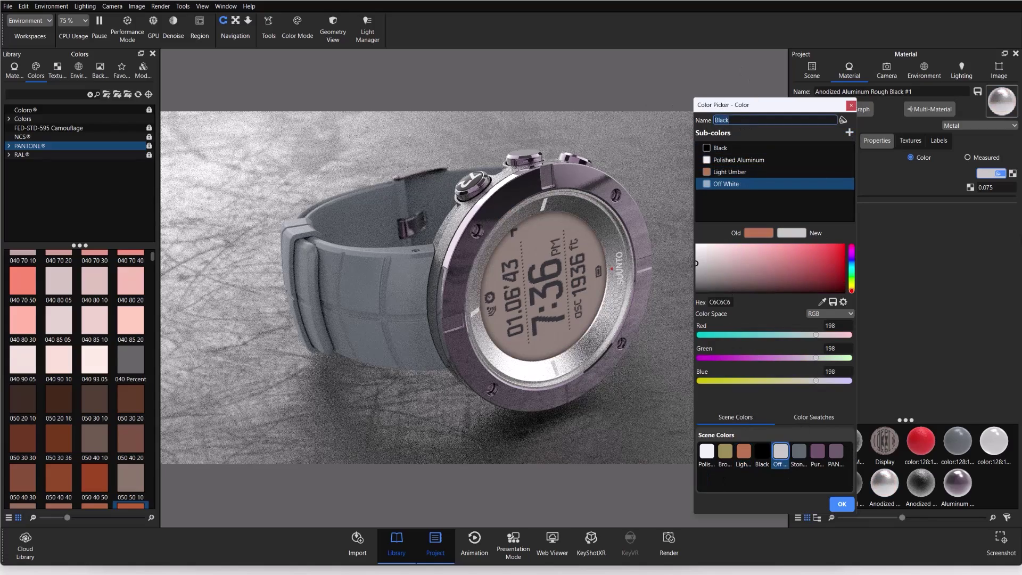
{"action": "type", "text": "Inner Bezel"}
{"action": "left_click", "coordinate": [840, 503]}
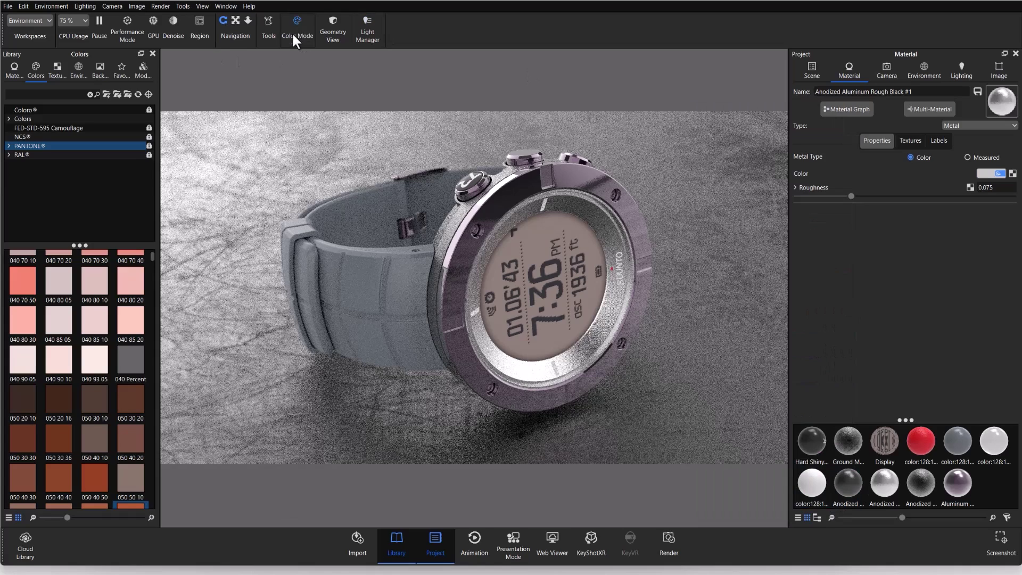
Switch to Color Mode and collapse the Watch Bezel, Watch Band and Inner Bezel multi-color groups.
{"action": "right_click", "coordinate": [452, 32]}
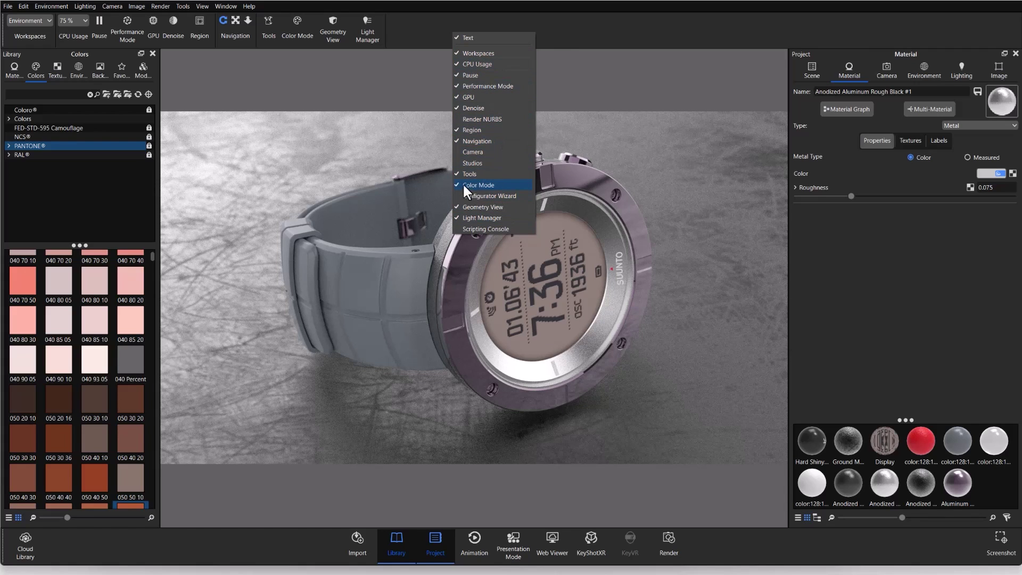
{"action": "left_click", "coordinate": [297, 30]}
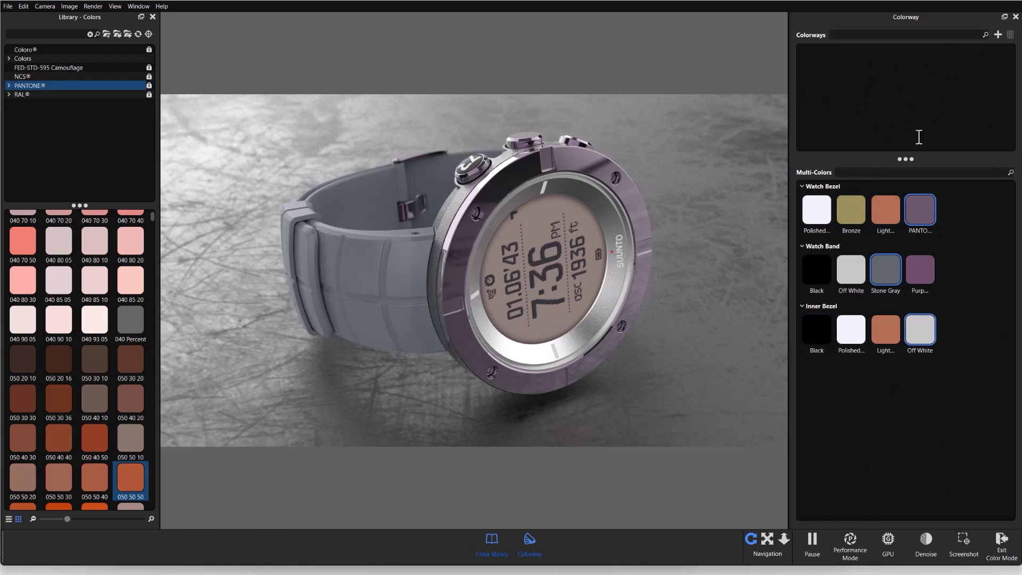
{"action": "left_click", "coordinate": [802, 187]}
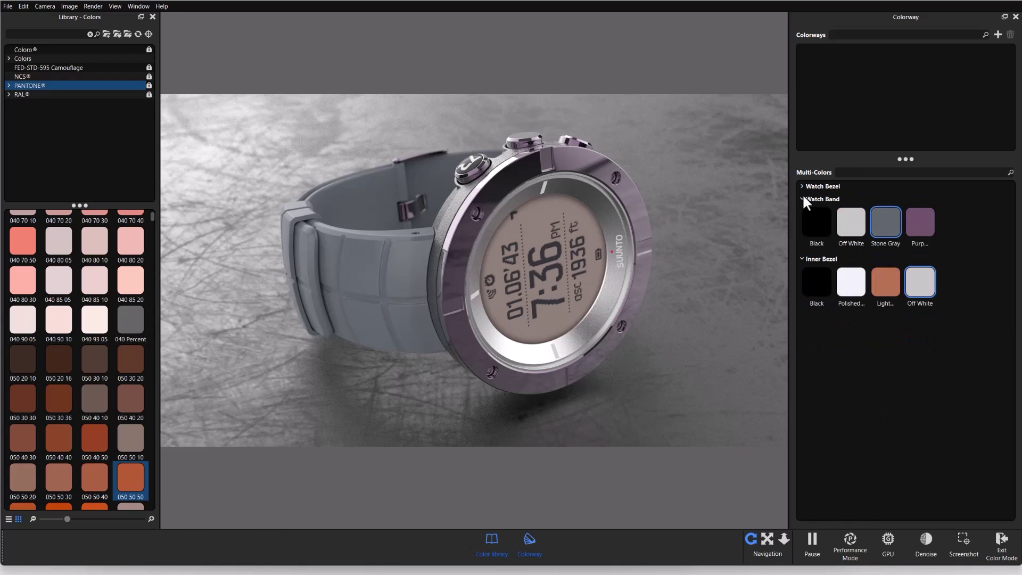
{"action": "left_click", "coordinate": [803, 198]}
{"action": "left_click", "coordinate": [801, 211]}
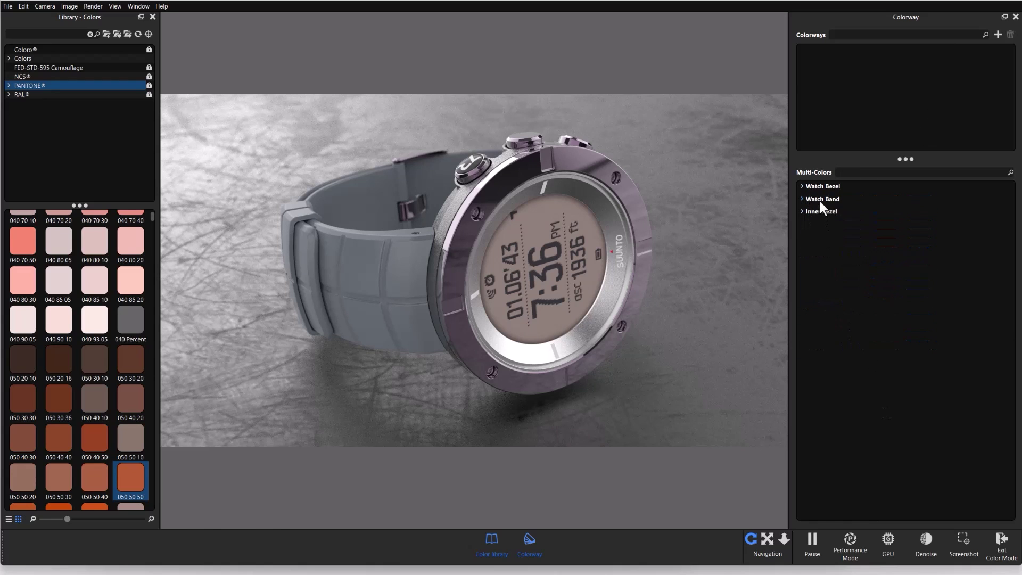
Expand the Watch Bezel, Watch Band and Inner Bezel multi-color groups to show all their sub-colors.
{"action": "left_click", "coordinate": [801, 186]}
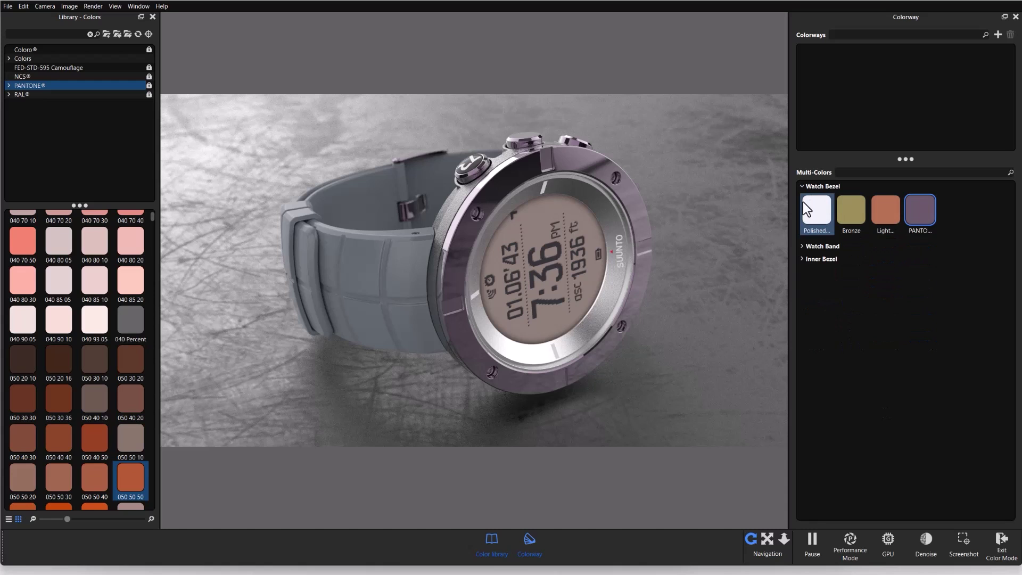
{"action": "left_click", "coordinate": [802, 246]}
{"action": "left_click", "coordinate": [801, 306]}
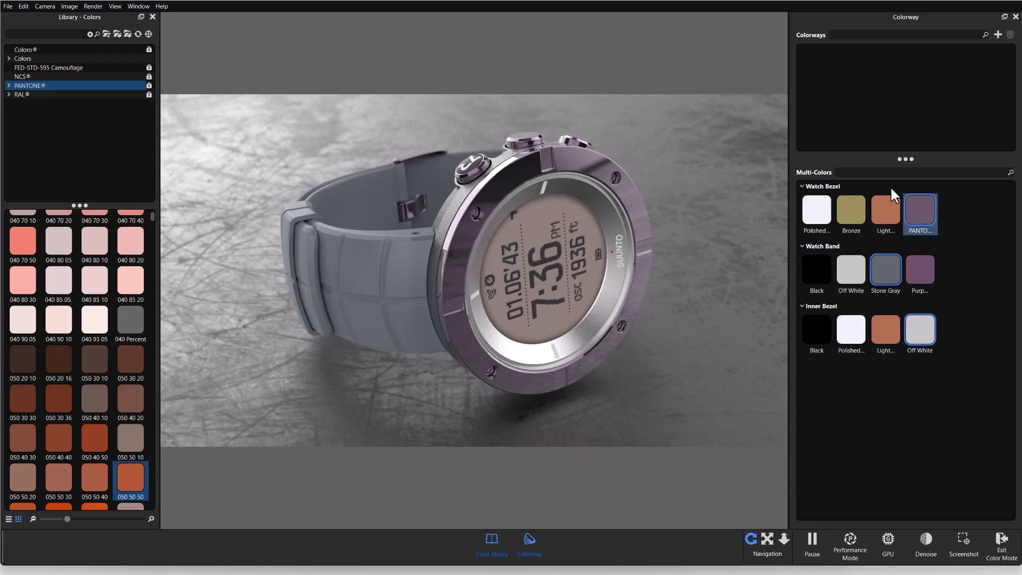
{"action": "left_click", "coordinate": [801, 186]}
{"action": "left_click", "coordinate": [801, 187]}
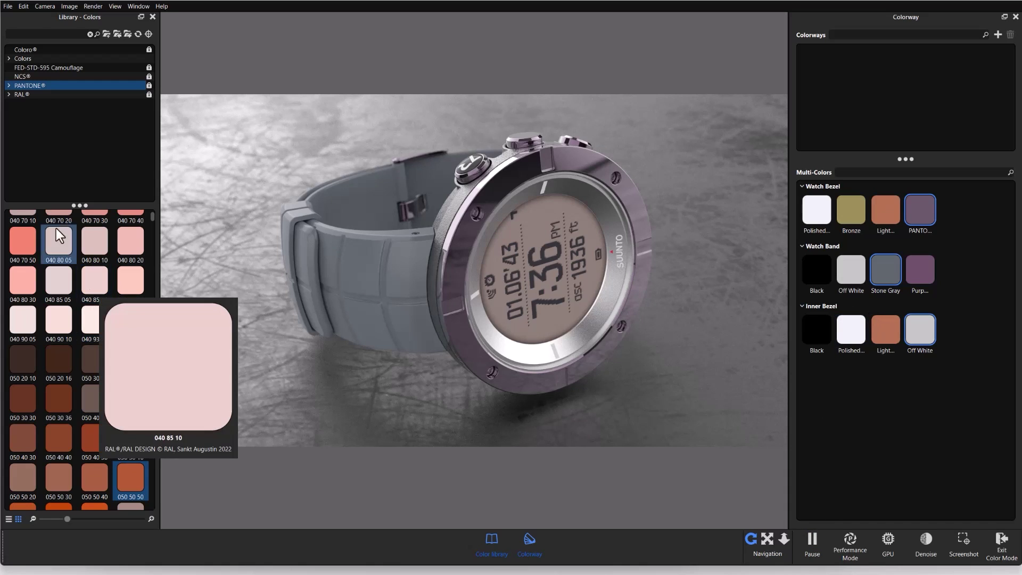
Add library color 040 85 05 to Watch Bezel, 070 50 55 to Watch Band and 080 70 40 to Inner Bezel.
{"action": "mouse_move", "coordinate": [45, 277]}
{"action": "left_click_drag", "start_coordinate": [46, 276], "coordinate": [954, 212]}
{"action": "scroll", "coordinate": [71, 461], "scroll_direction": "down", "scroll_amount": 10}
{"action": "left_click_drag", "start_coordinate": [100, 324], "coordinate": [963, 272]}
{"action": "scroll", "coordinate": [53, 462], "scroll_direction": "down", "scroll_amount": 5}
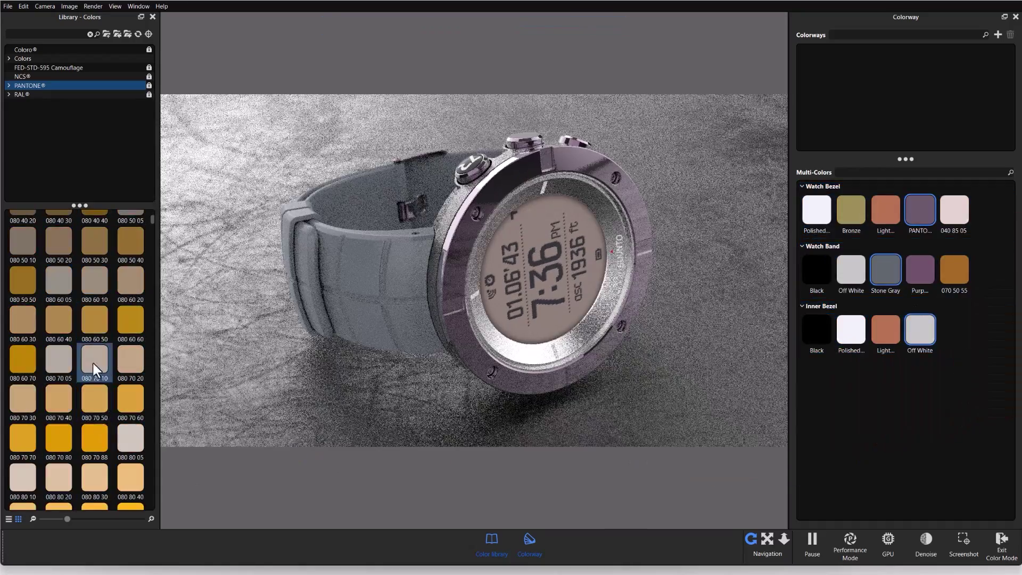
{"action": "left_click_drag", "start_coordinate": [71, 403], "coordinate": [964, 335]}
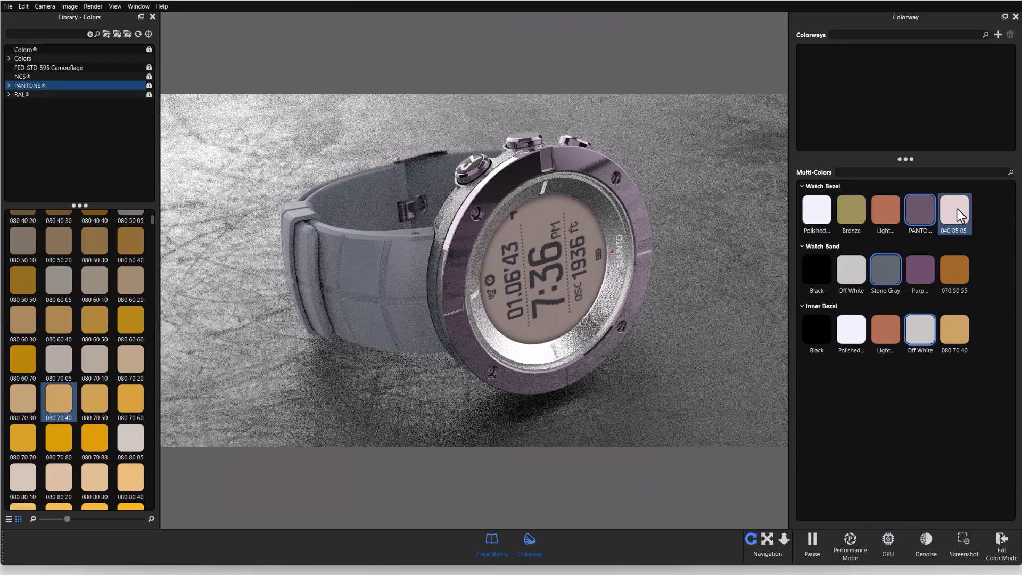
Remove sub-colors 040 85 05, 070 50 55 and 080 70 40 from the three multi-colors.
{"action": "right_click", "coordinate": [957, 209]}
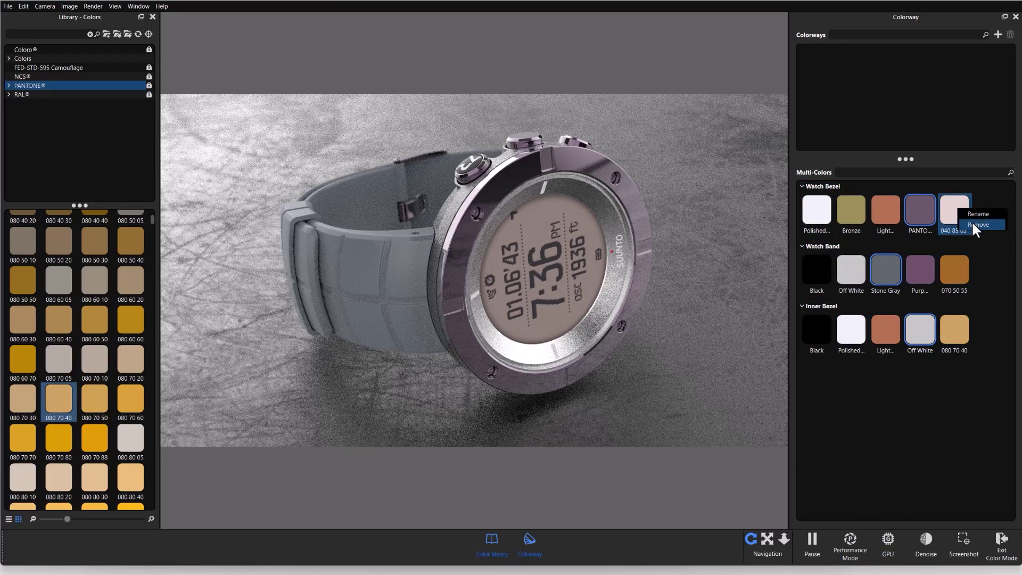
{"action": "left_click", "coordinate": [974, 224]}
{"action": "right_click", "coordinate": [949, 273]}
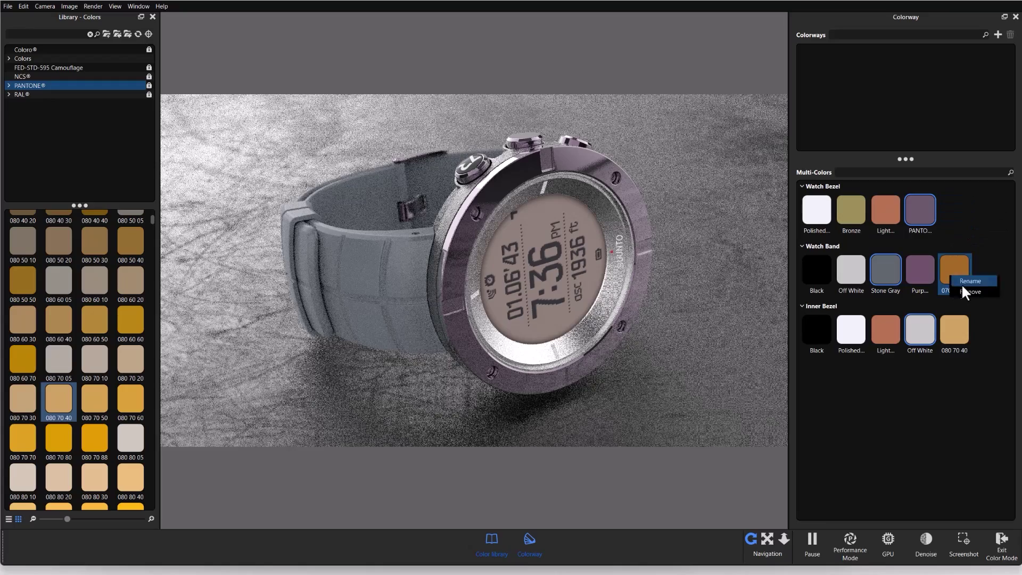
{"action": "left_click", "coordinate": [963, 291]}
{"action": "right_click", "coordinate": [964, 337]}
{"action": "left_click", "coordinate": [970, 350]}
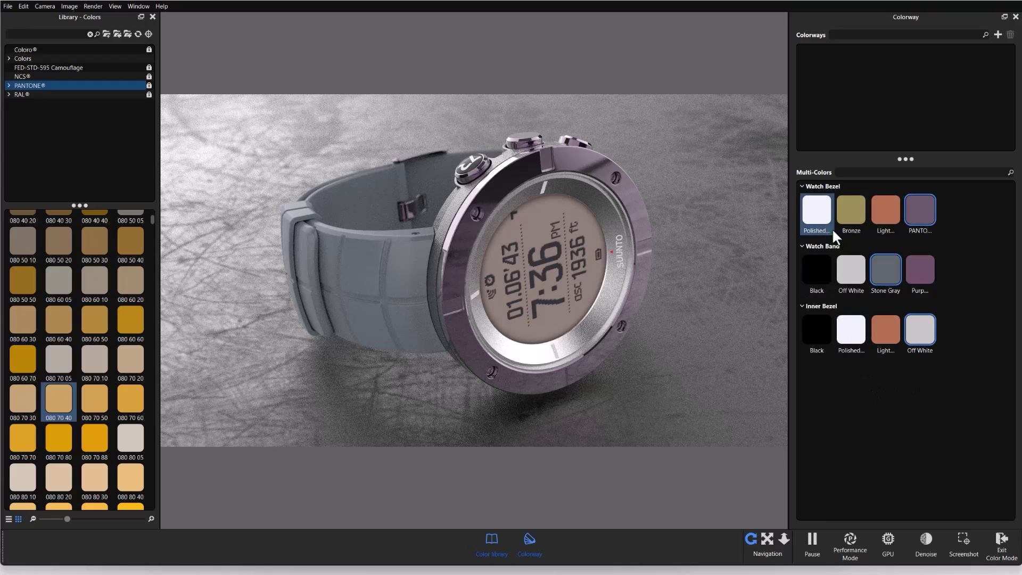
Switch the watch to a Bronze bezel, a Black band and a Black inner bezel.
{"action": "left_click", "coordinate": [851, 212]}
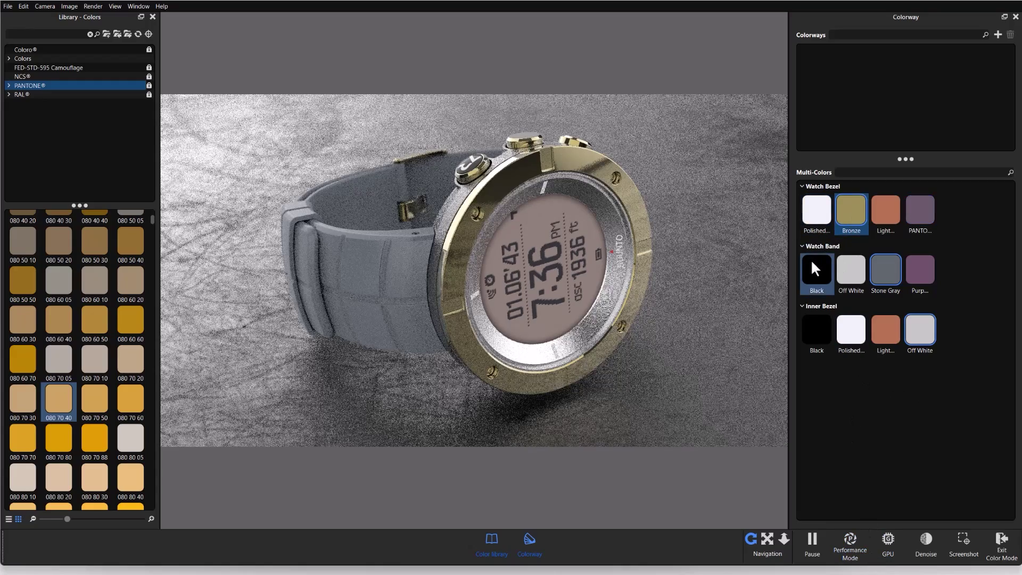
{"action": "left_click", "coordinate": [810, 260]}
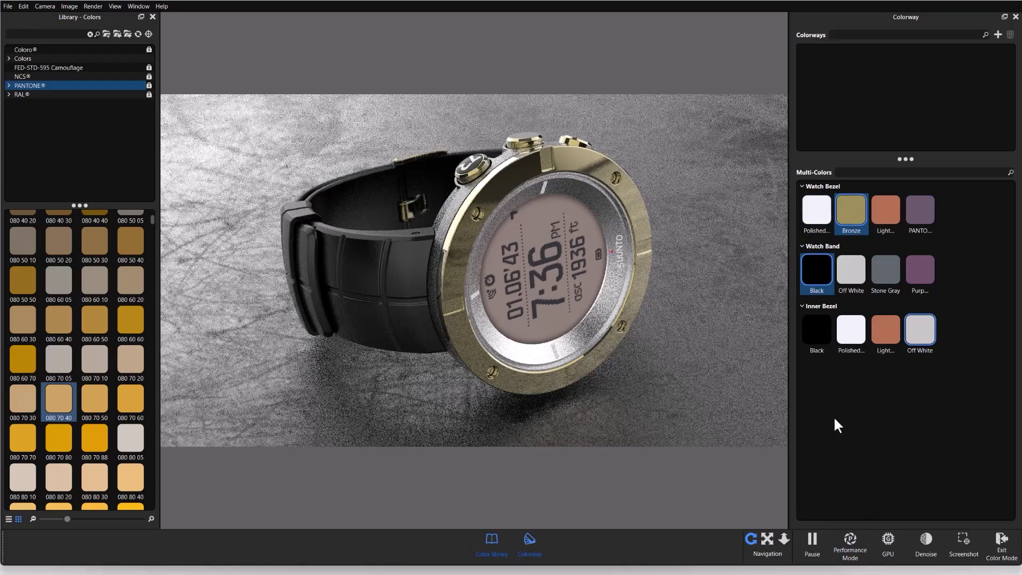
{"action": "left_click", "coordinate": [816, 329]}
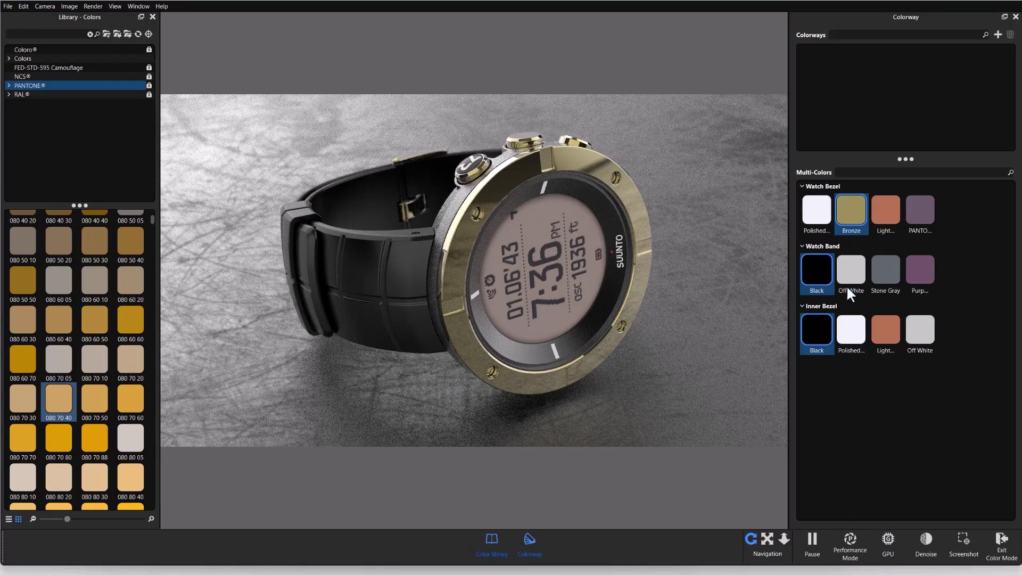
Try Off White and purple on the band, Off White on the inner bezel and Light Umber on the bezel.
{"action": "left_click", "coordinate": [849, 276]}
{"action": "left_click", "coordinate": [920, 272]}
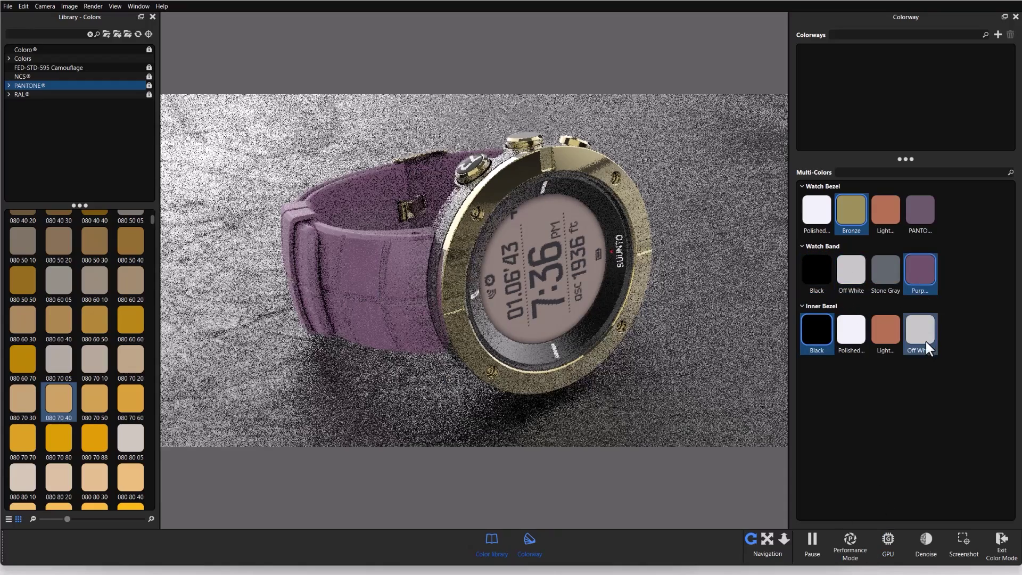
{"action": "left_click", "coordinate": [925, 338]}
{"action": "left_click", "coordinate": [899, 215]}
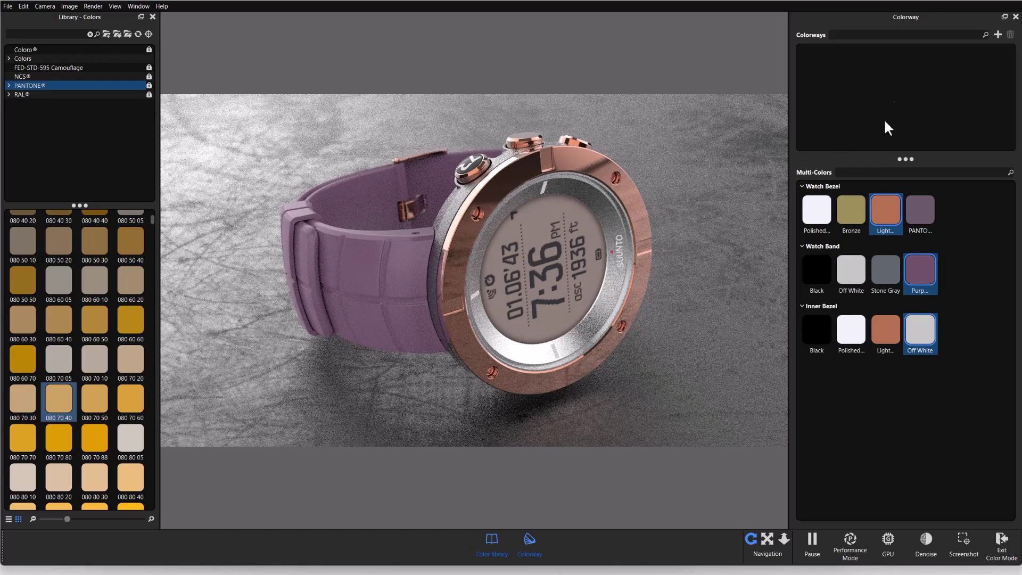
Set Watch Bezel to Bronze and both Watch Band and Inner Bezel to Black.
{"action": "left_click", "coordinate": [851, 218]}
{"action": "left_click", "coordinate": [818, 278]}
{"action": "left_click", "coordinate": [816, 328]}
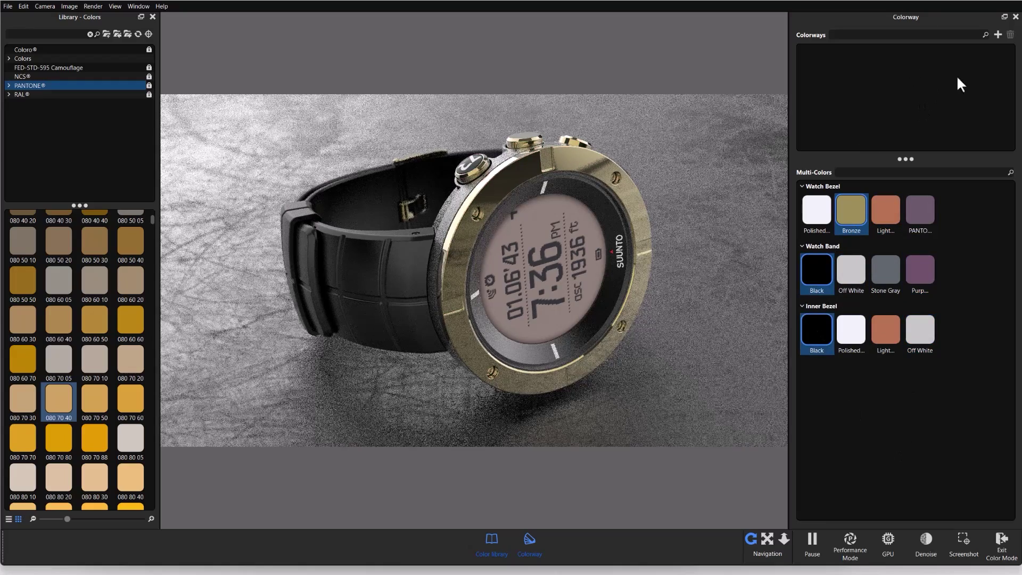
Create a colorway from the current colors and replace its Inner Bezel color with Off White.
{"action": "left_click", "coordinate": [997, 34]}
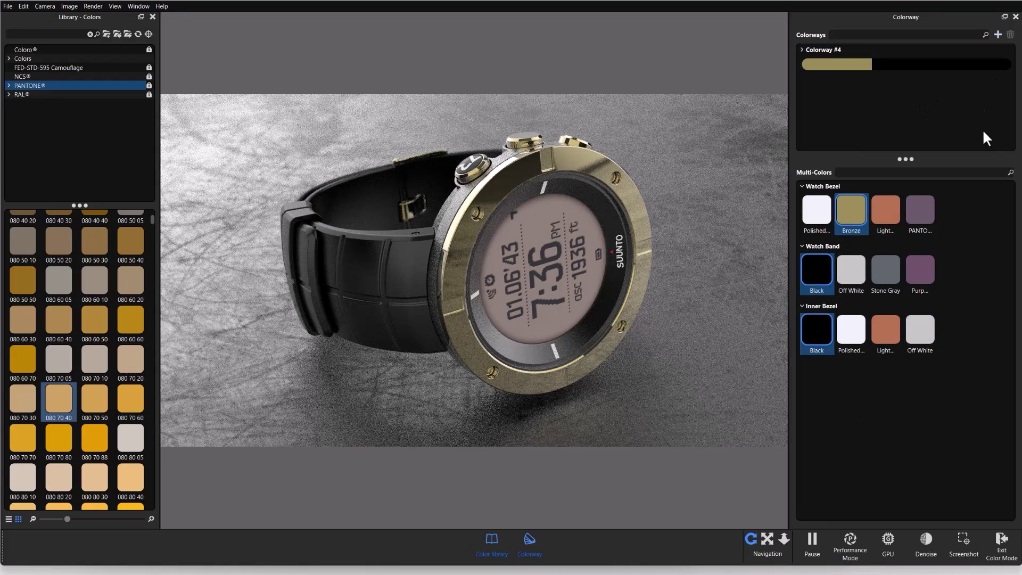
{"action": "left_click", "coordinate": [801, 49]}
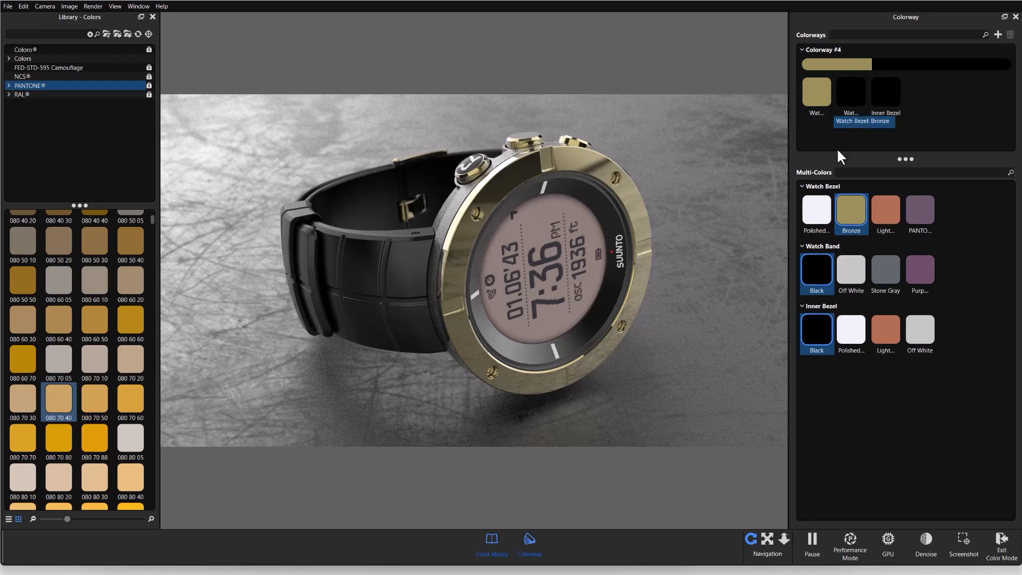
{"action": "left_click", "coordinate": [925, 337]}
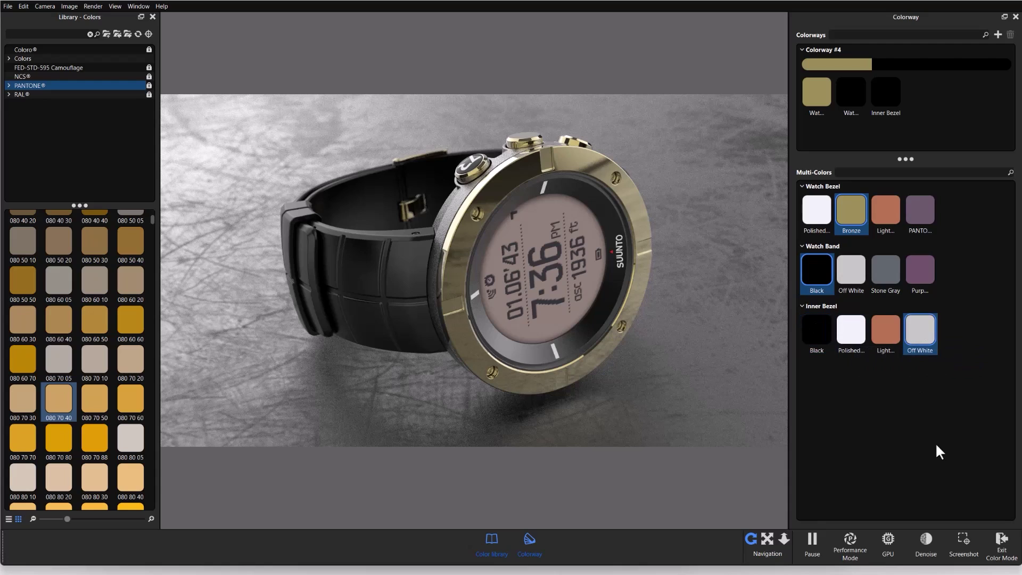
{"action": "left_click_drag", "start_coordinate": [921, 337], "coordinate": [889, 95]}
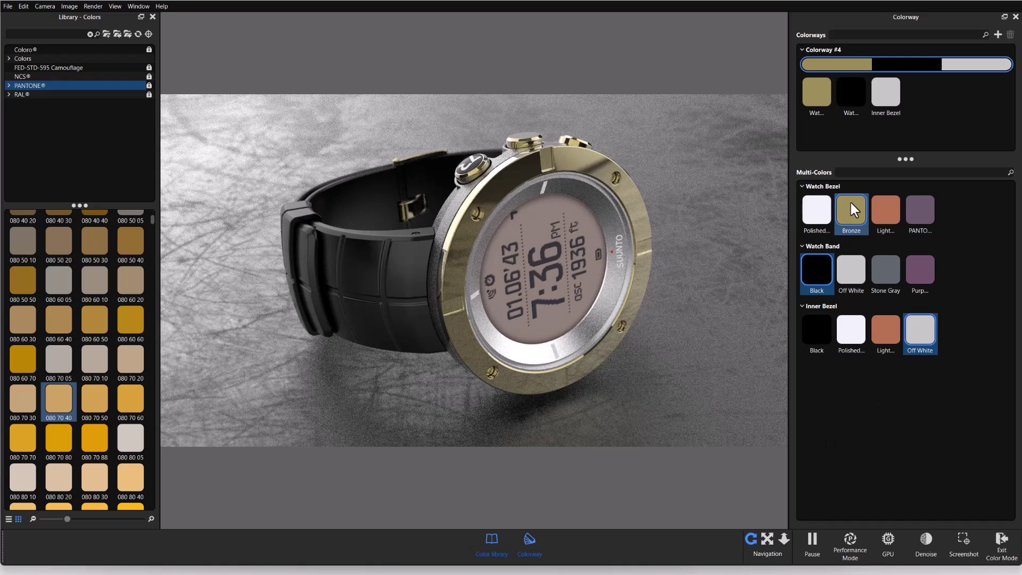
Create a second colorway and set its Watch Bezel to PANTONE 6076 U and its Watch Band to Stone Gray.
{"action": "left_click", "coordinate": [999, 34]}
{"action": "scroll", "coordinate": [902, 136], "scroll_direction": "down", "scroll_amount": 2}
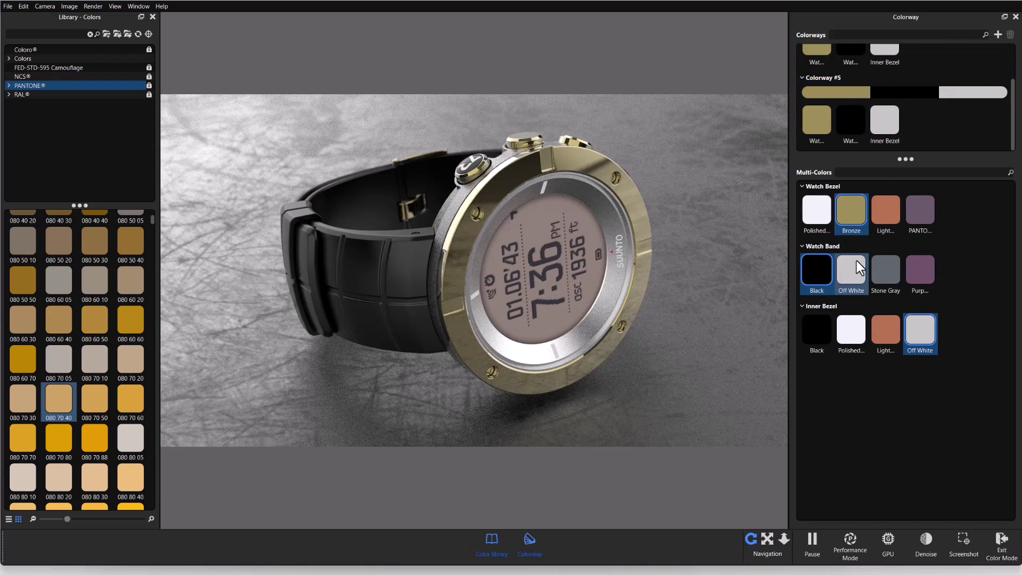
{"action": "left_click_drag", "start_coordinate": [913, 216], "coordinate": [808, 115]}
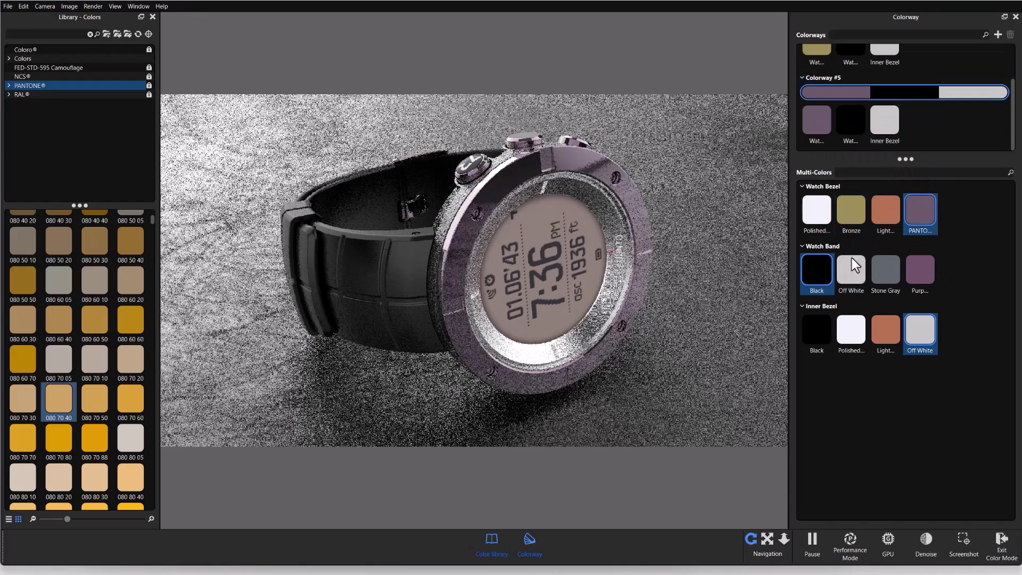
{"action": "left_click_drag", "start_coordinate": [876, 266], "coordinate": [851, 122]}
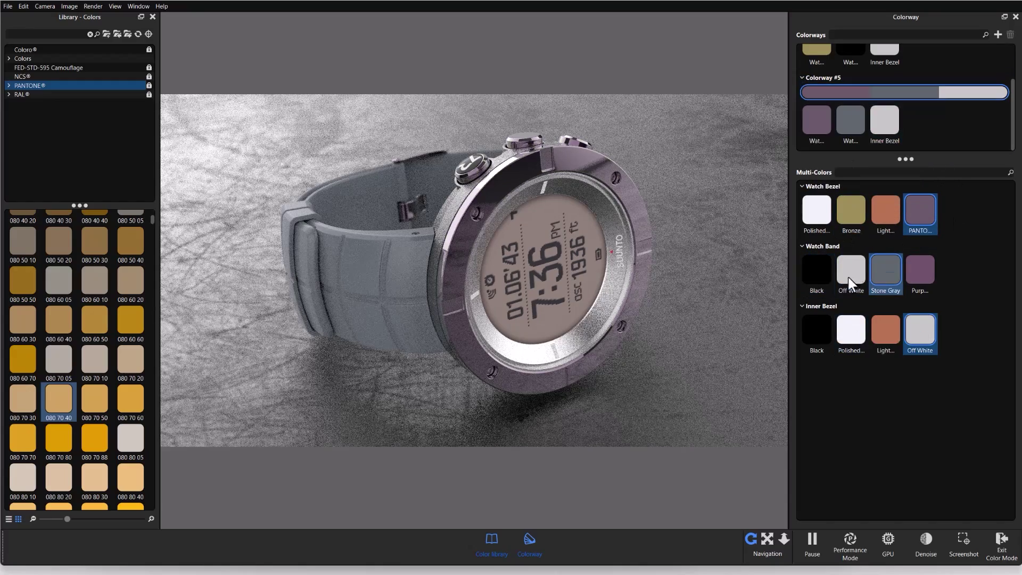
Try Light Umber, Bronze and Polished Aluminum as the second colorway's bezel color, then return it to PANTONE 6076 U.
{"action": "left_click", "coordinate": [886, 218]}
{"action": "left_click_drag", "start_coordinate": [884, 211], "coordinate": [829, 130]}
{"action": "left_click_drag", "start_coordinate": [851, 212], "coordinate": [833, 124]}
{"action": "left_click_drag", "start_coordinate": [816, 216], "coordinate": [825, 124]}
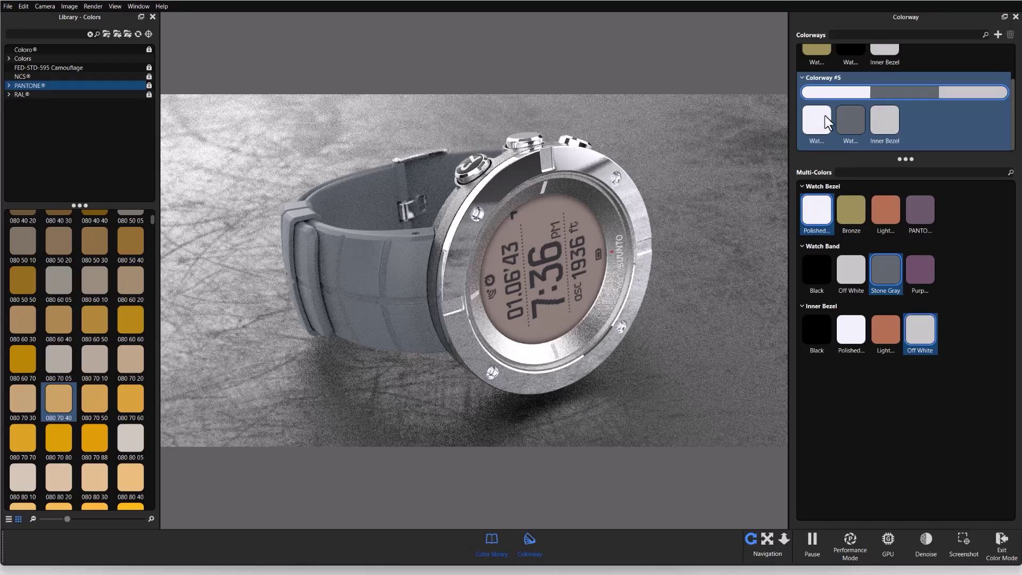
{"action": "left_click", "coordinate": [851, 212]}
{"action": "left_click_drag", "start_coordinate": [885, 212], "coordinate": [824, 128]}
{"action": "left_click_drag", "start_coordinate": [926, 217], "coordinate": [825, 125]}
Delete Colorway #5.
{"action": "scroll", "coordinate": [943, 99], "scroll_direction": "up", "scroll_amount": 2}
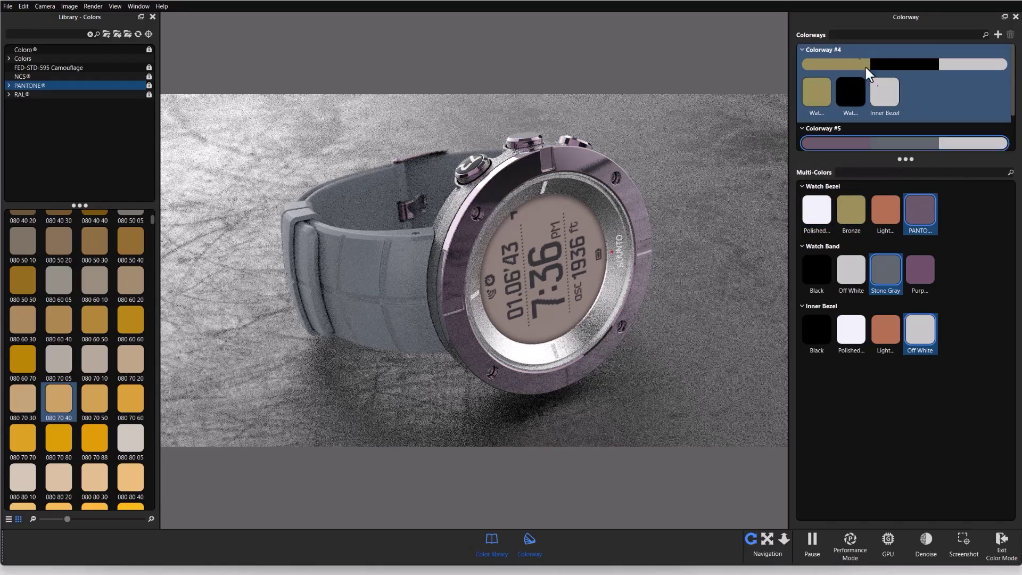
{"action": "scroll", "coordinate": [864, 65], "scroll_direction": "down", "scroll_amount": 2}
{"action": "right_click", "coordinate": [841, 76]}
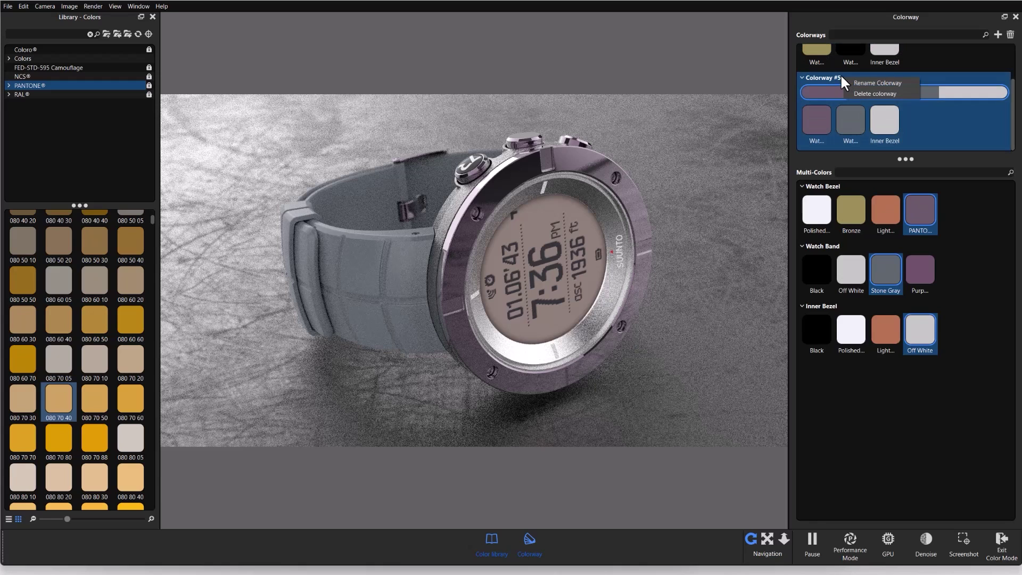
{"action": "left_click", "coordinate": [867, 93]}
{"action": "left_click", "coordinate": [518, 332]}
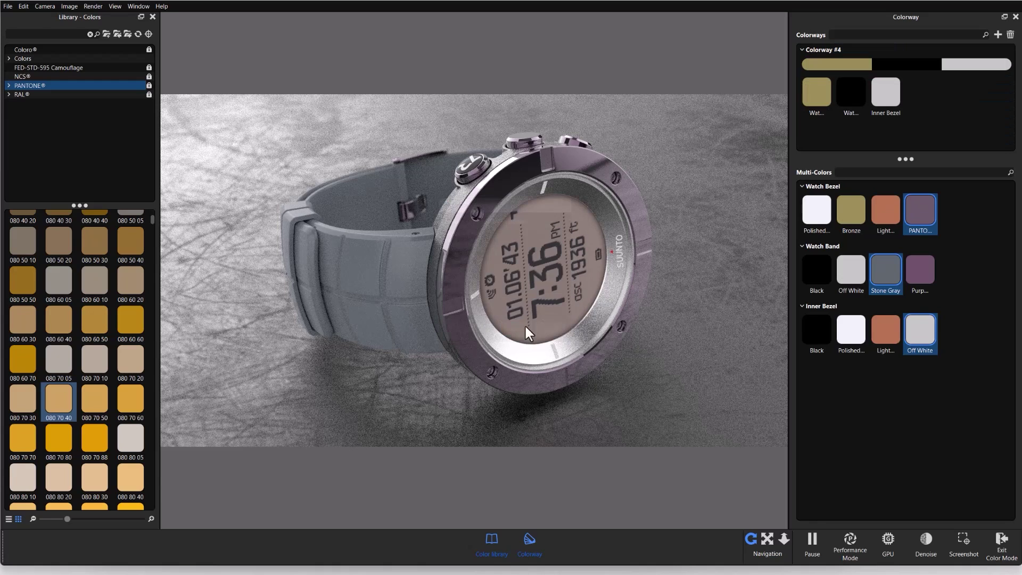
Rename the remaining colorway as Colorway #1.
{"action": "right_click", "coordinate": [832, 49]}
{"action": "left_click", "coordinate": [840, 52]}
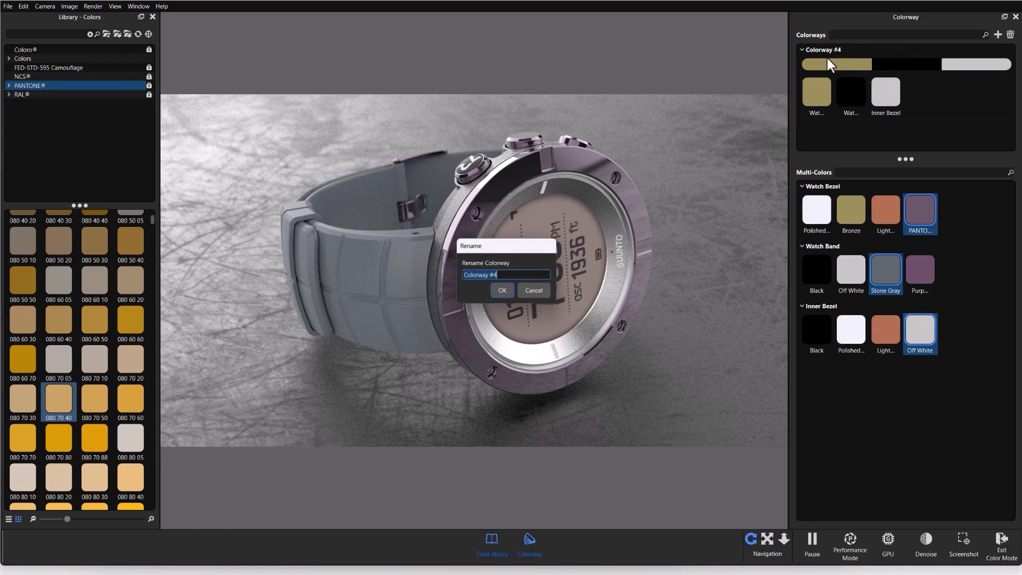
{"action": "left_click", "coordinate": [519, 274]}
{"action": "key", "text": "BackSpace"}
{"action": "type", "text": "1"}
{"action": "key", "text": "Return"}
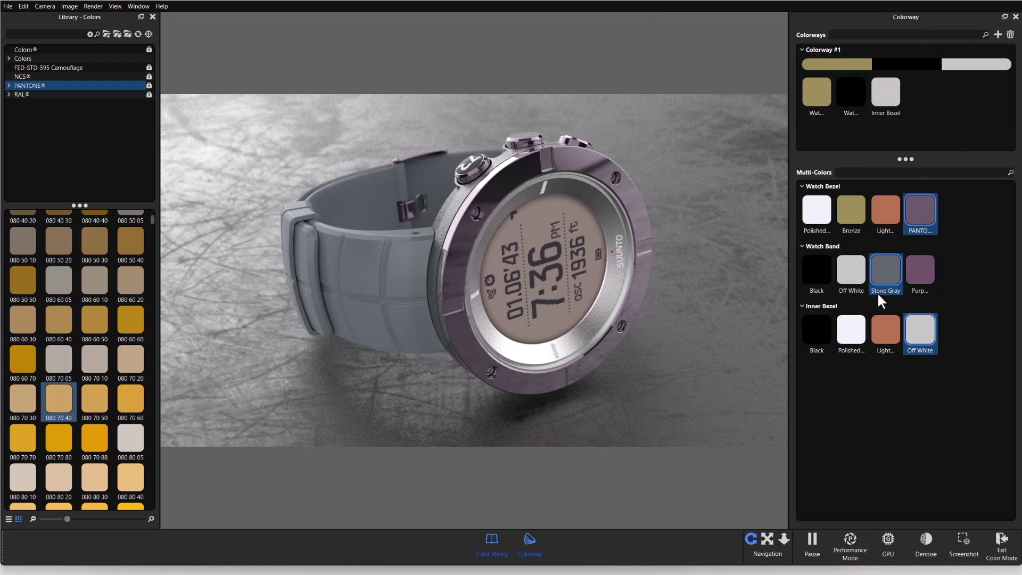
Create another colorway from the current colors and switch between it and Colorway #1.
{"action": "left_click", "coordinate": [998, 34]}
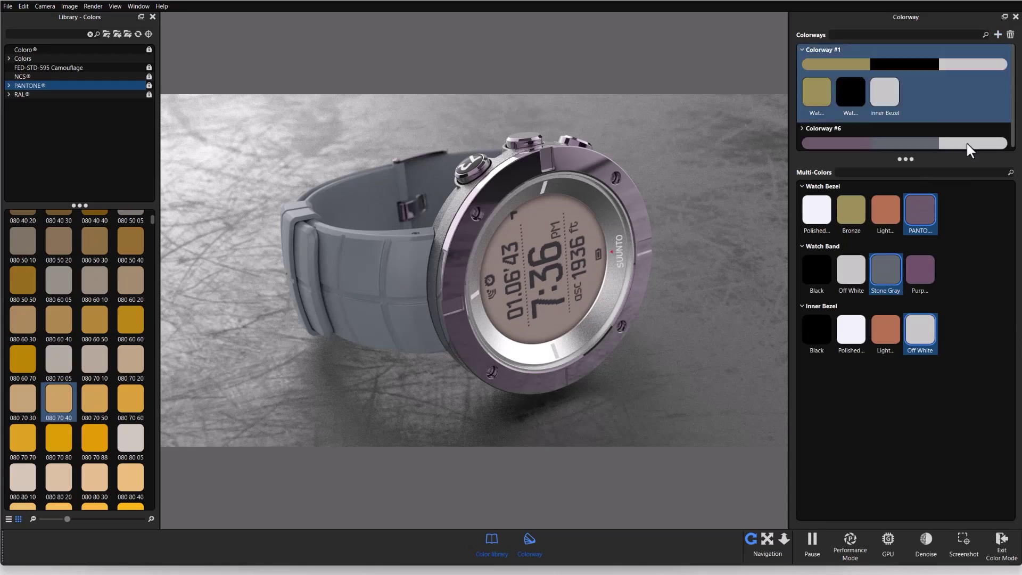
{"action": "left_click", "coordinate": [840, 63]}
{"action": "left_click", "coordinate": [829, 139]}
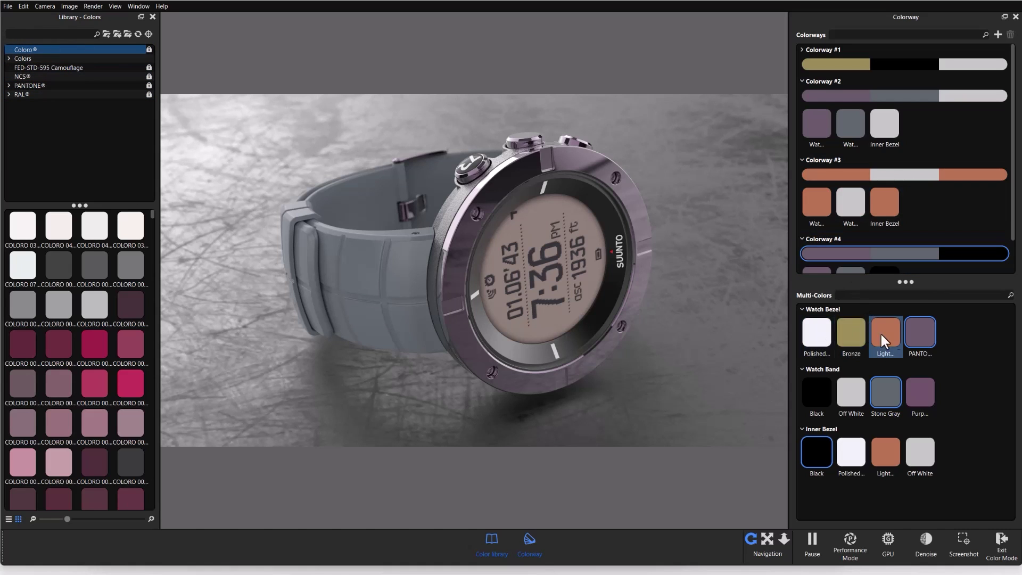
{"action": "left_click", "coordinate": [850, 334]}
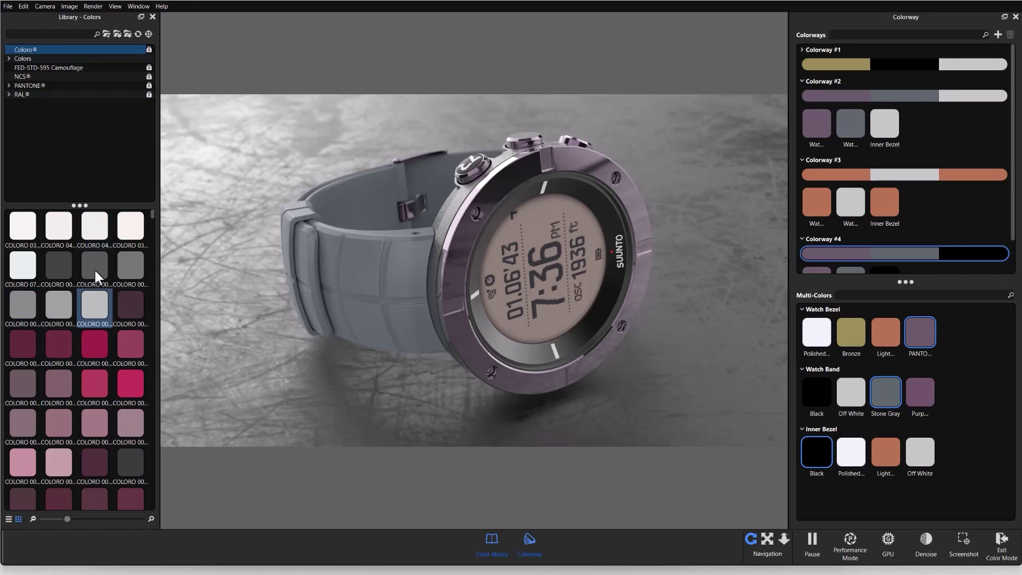
Search the Coloro library for colors similar to the Watch Bezel's PANTONE sub-color by sampling it with the eyedropper.
{"action": "left_click", "coordinate": [150, 33]}
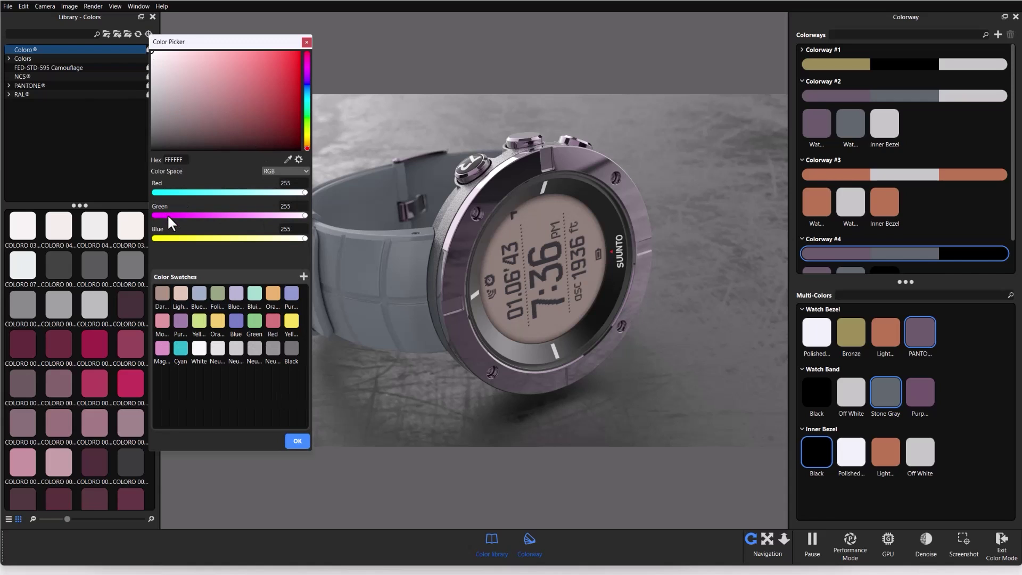
{"action": "left_click", "coordinate": [288, 159]}
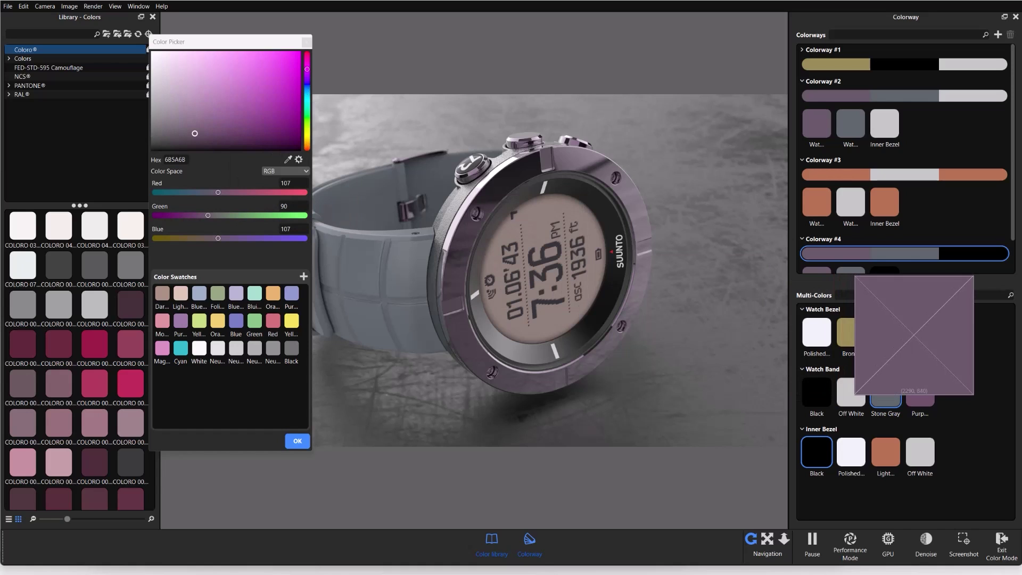
{"action": "left_click", "coordinate": [913, 333]}
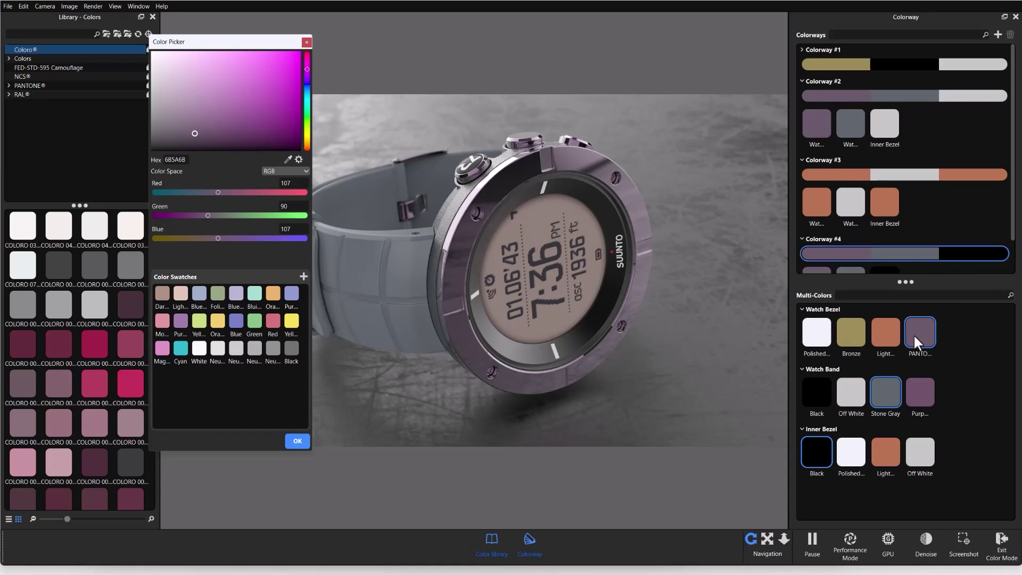
{"action": "left_click", "coordinate": [297, 441]}
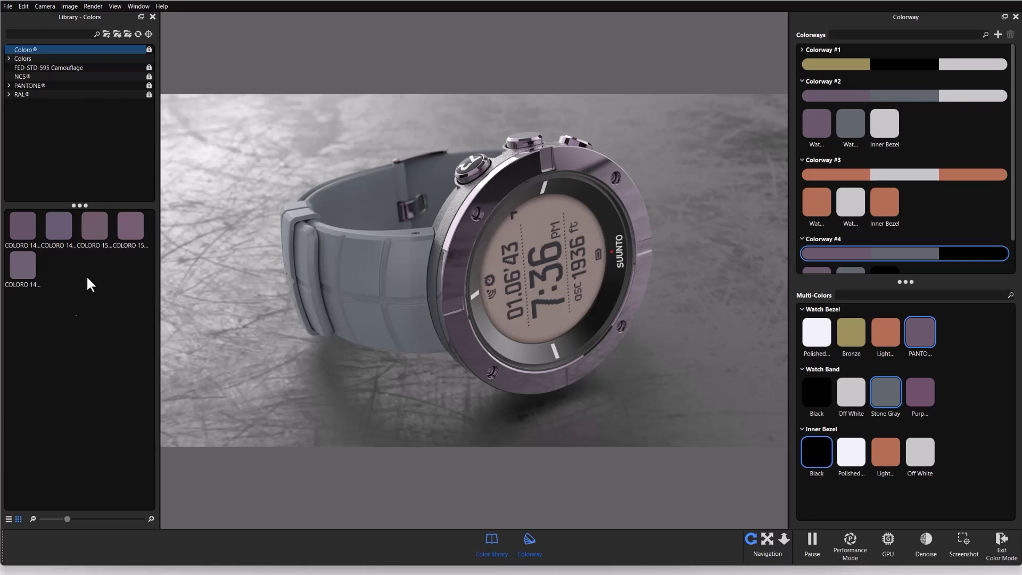
Search the Coloro library for colors similar to the Watch Bezel's Bronze sub-color by sampling it with the eyedropper.
{"action": "left_click", "coordinate": [148, 34]}
{"action": "left_click", "coordinate": [287, 160]}
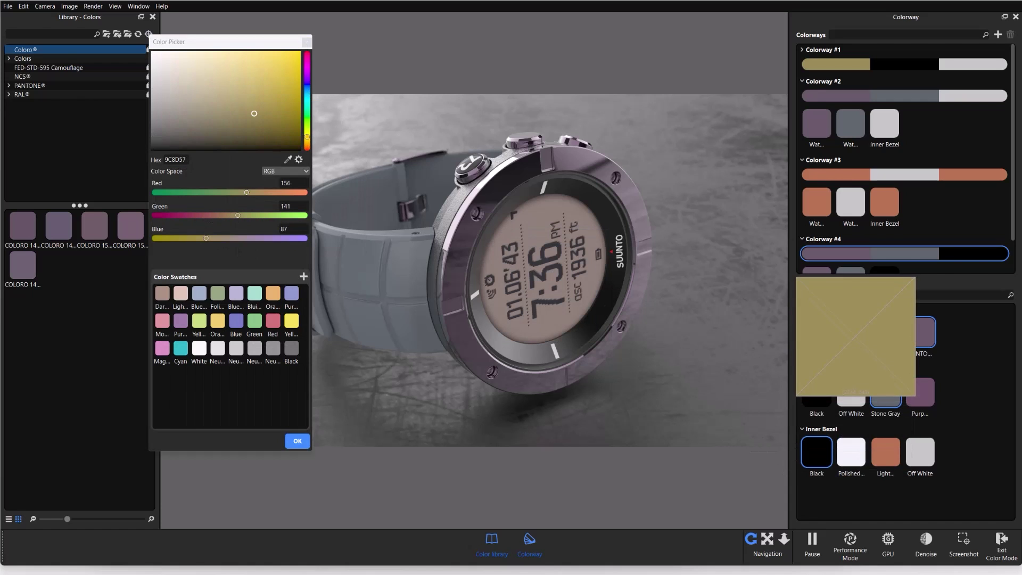
{"action": "left_click", "coordinate": [852, 331]}
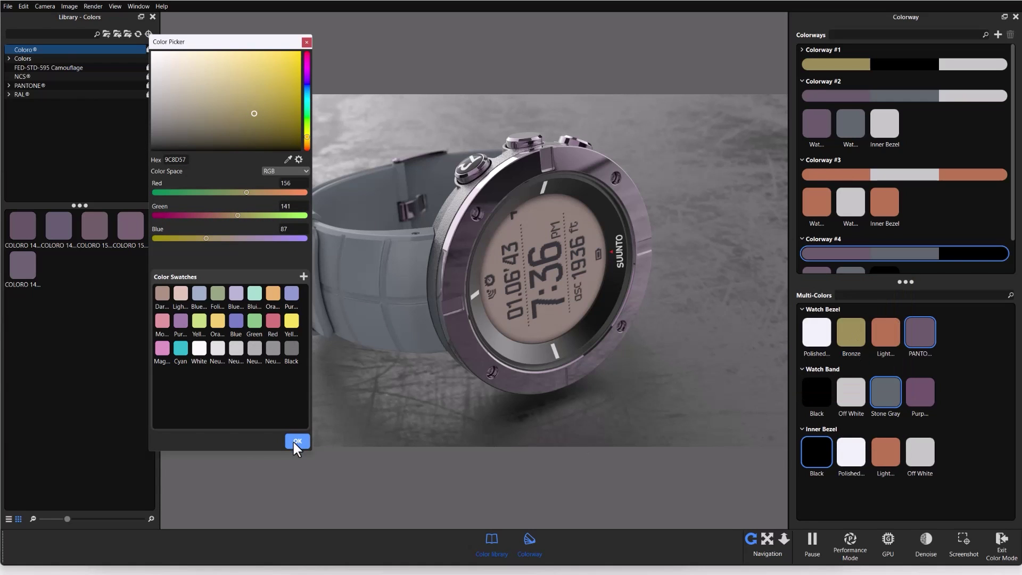
{"action": "left_click", "coordinate": [296, 441]}
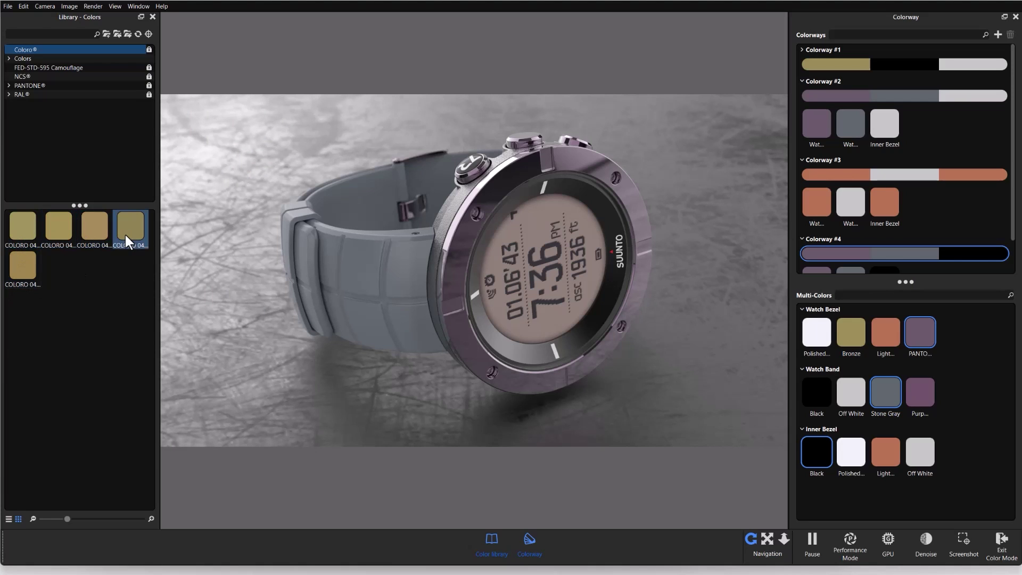
{"action": "mouse_move", "coordinate": [125, 236]}
{"action": "mouse_move", "coordinate": [73, 229]}
Exit Color Mode and open the render settings, reviewing the output and options before returning to the queue.
{"action": "left_click", "coordinate": [1002, 543]}
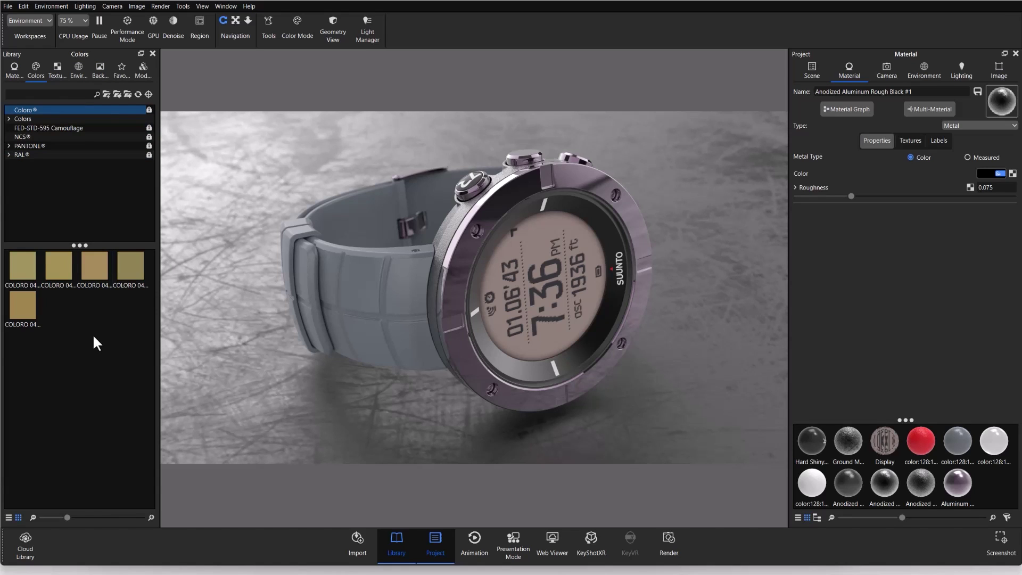
{"action": "left_click", "coordinate": [679, 546]}
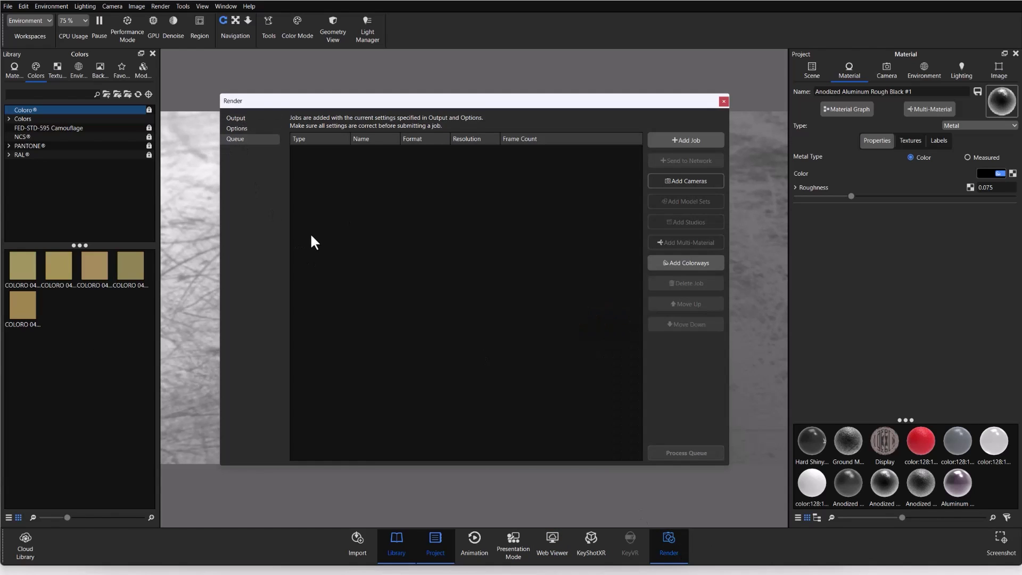
{"action": "left_click", "coordinate": [243, 119]}
{"action": "left_click", "coordinate": [244, 127]}
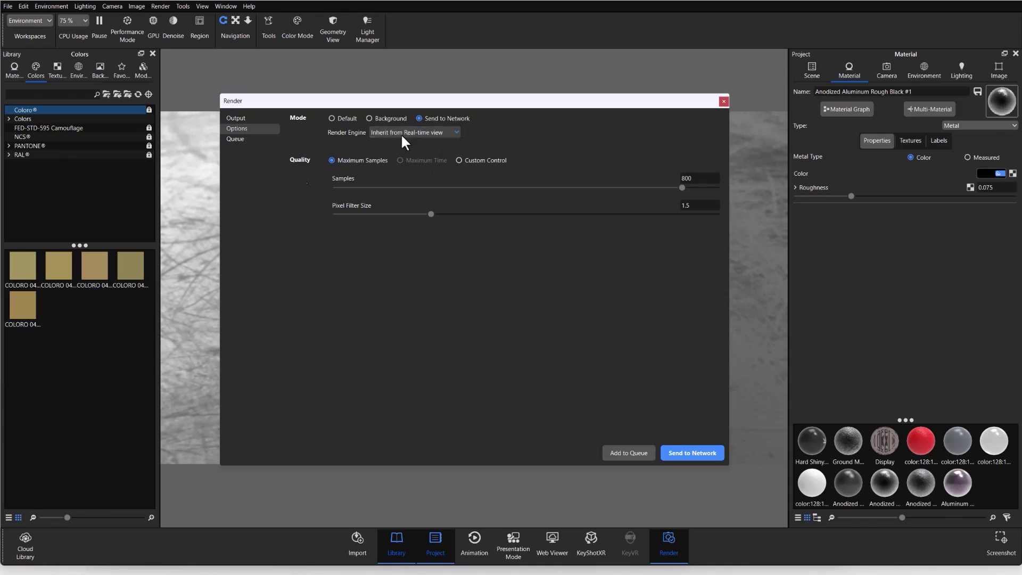
{"action": "left_click", "coordinate": [235, 138]}
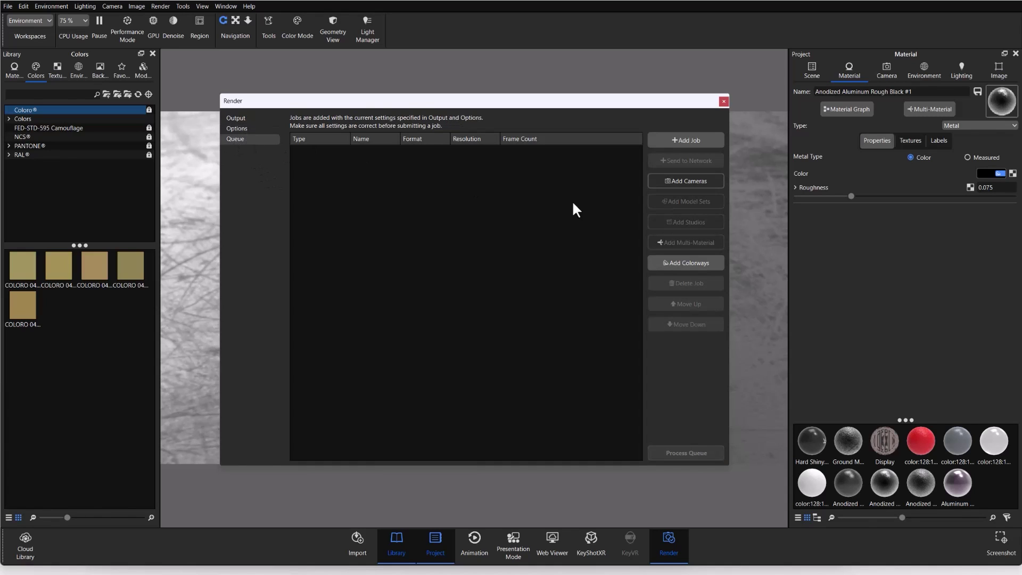
Add Colorway #1 through Colorway #4 to the render queue as separate jobs and preview the queued images.
{"action": "left_click", "coordinate": [672, 264]}
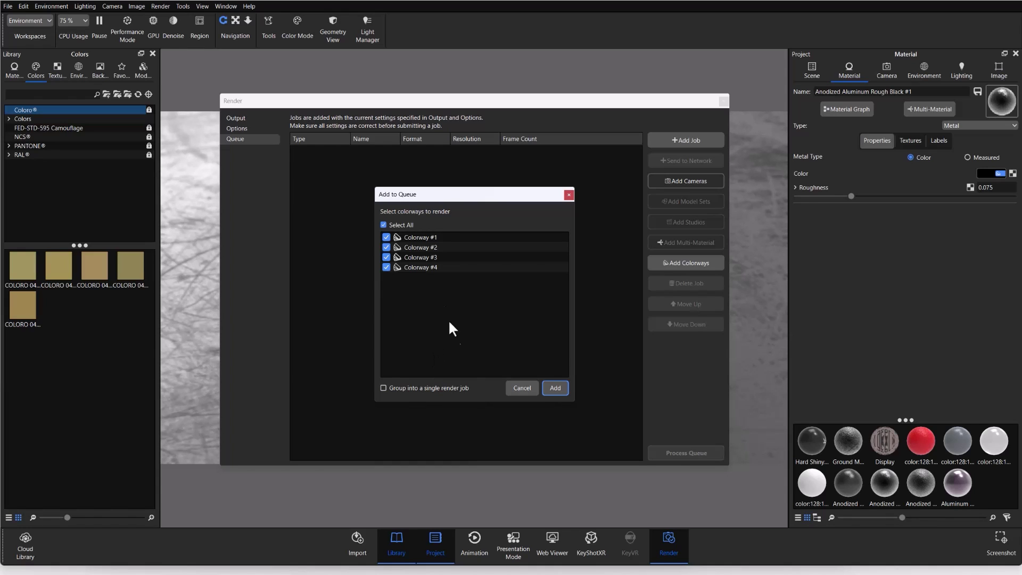
{"action": "left_click", "coordinate": [555, 388]}
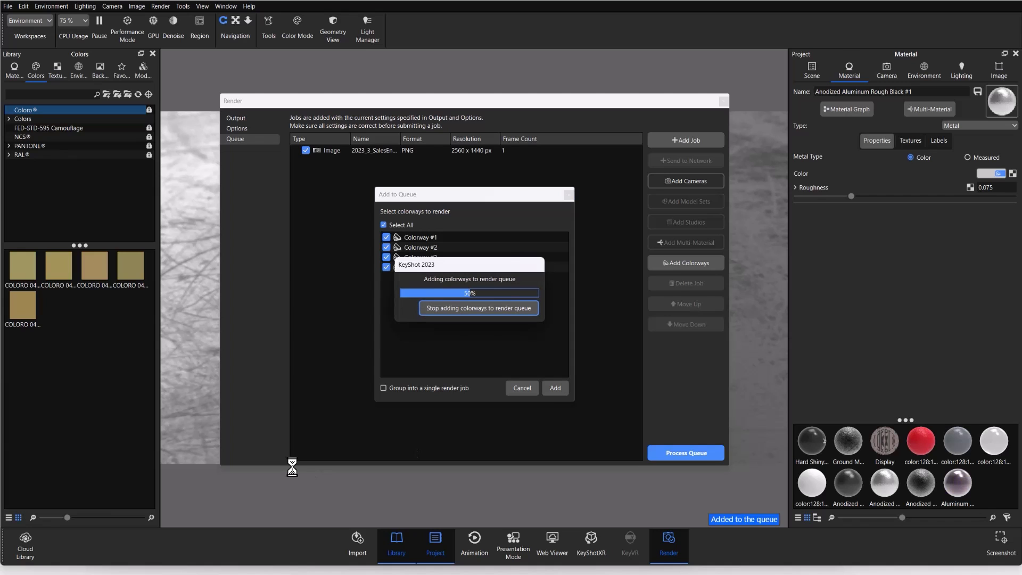
{"action": "left_click", "coordinate": [330, 159]}
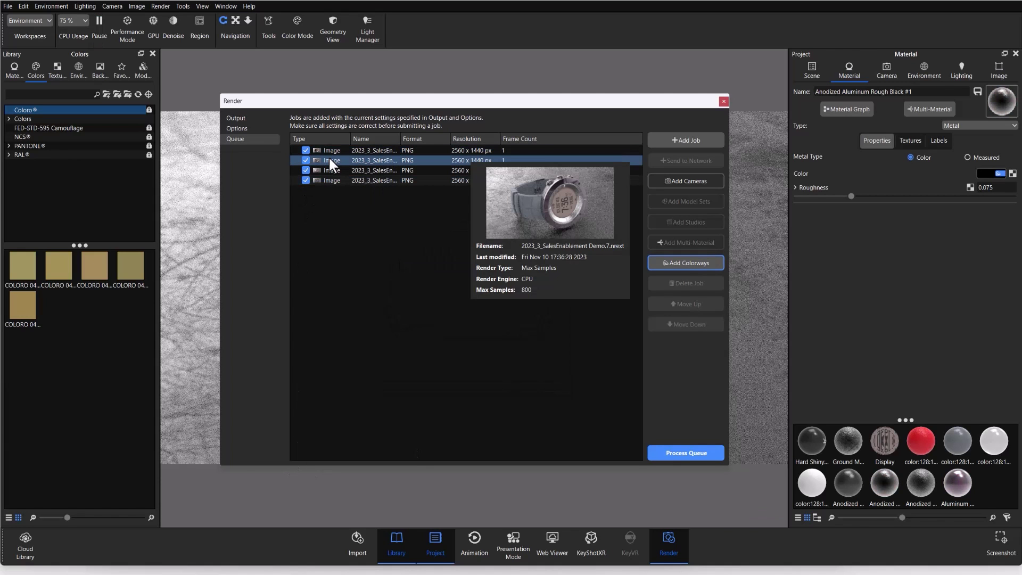
{"action": "left_click", "coordinate": [326, 169]}
{"action": "left_click", "coordinate": [326, 179]}
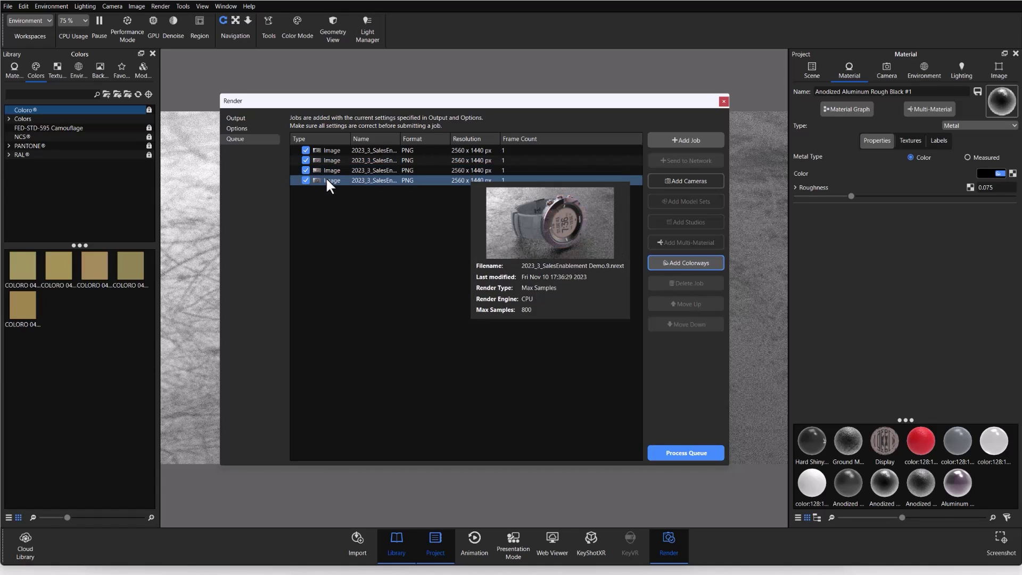